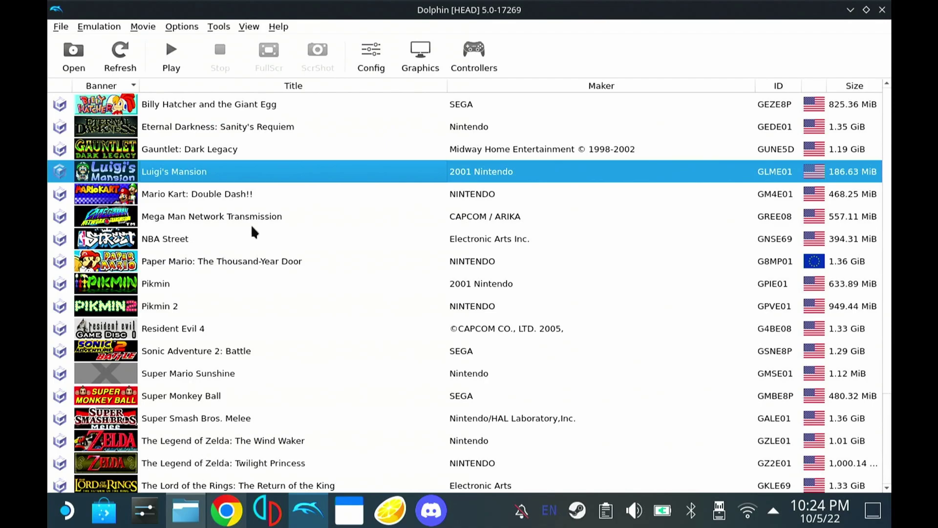
# - Open the graphics configuration and set the aspect ratio to Force 16:9
pyautogui.click(422, 55)
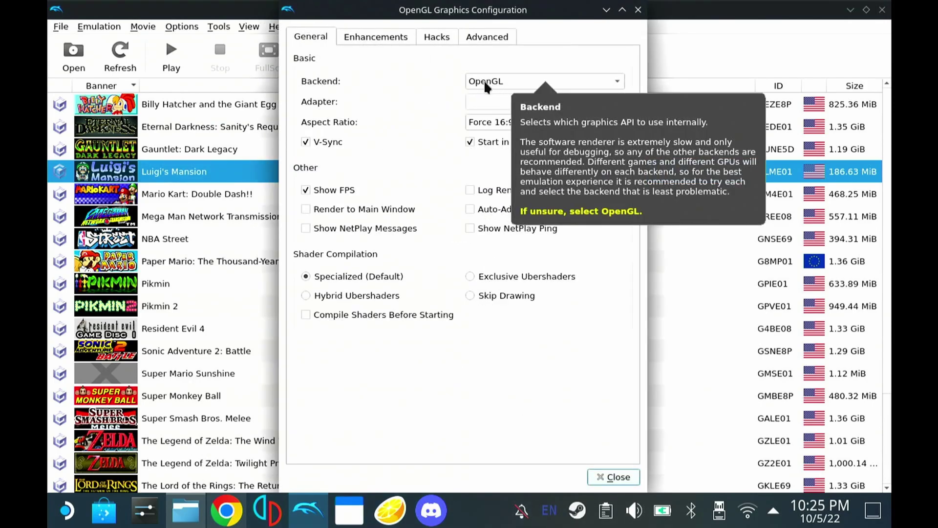
pyautogui.click(518, 122)
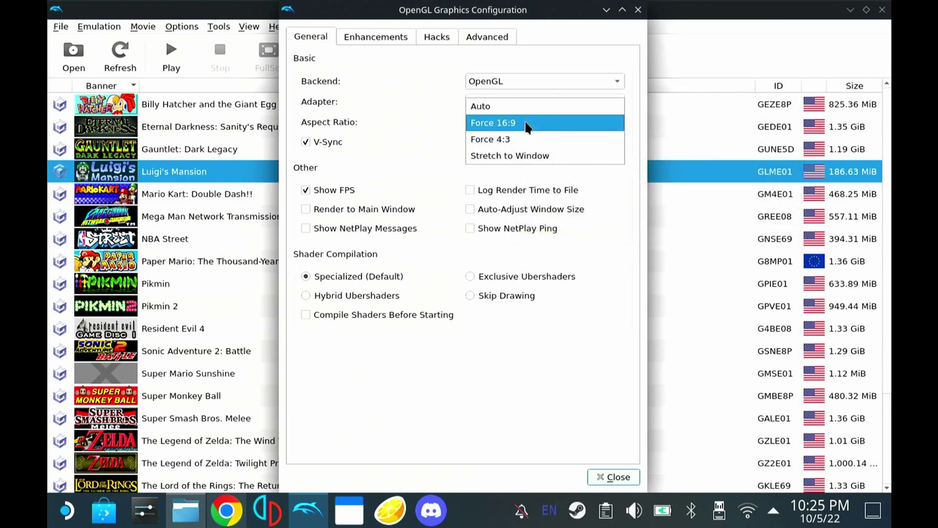
pyautogui.click(497, 122)
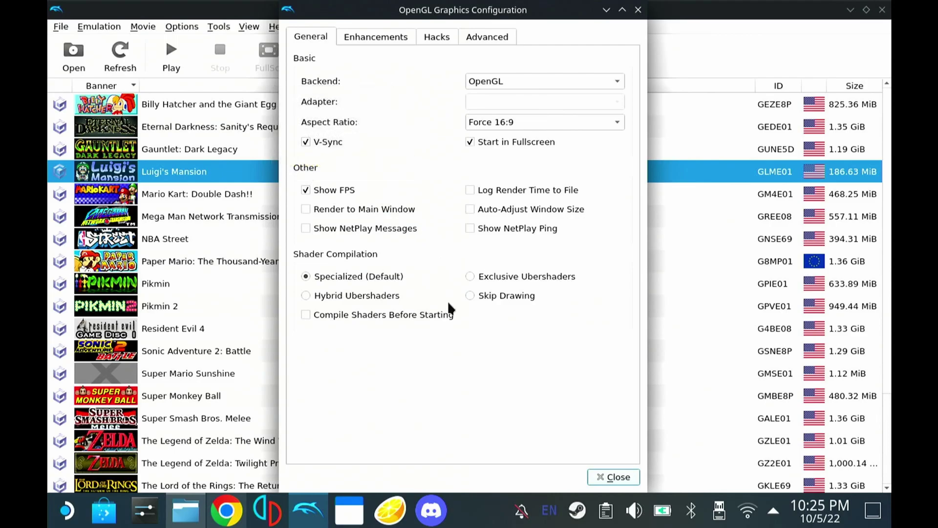
# - Check the Widescreen Hack enhancement and the advanced custom texture options, then close the graphics configuration
pyautogui.click(385, 39)
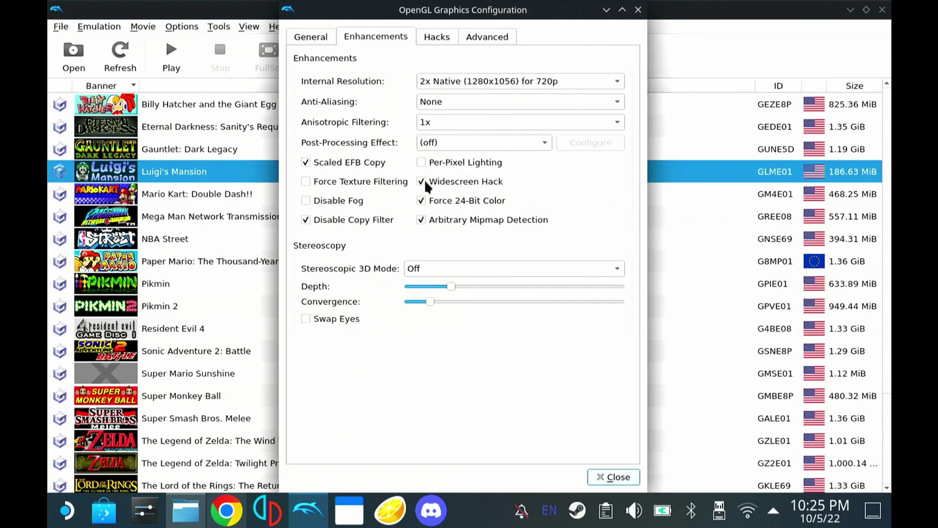
pyautogui.moveTo(424, 185)
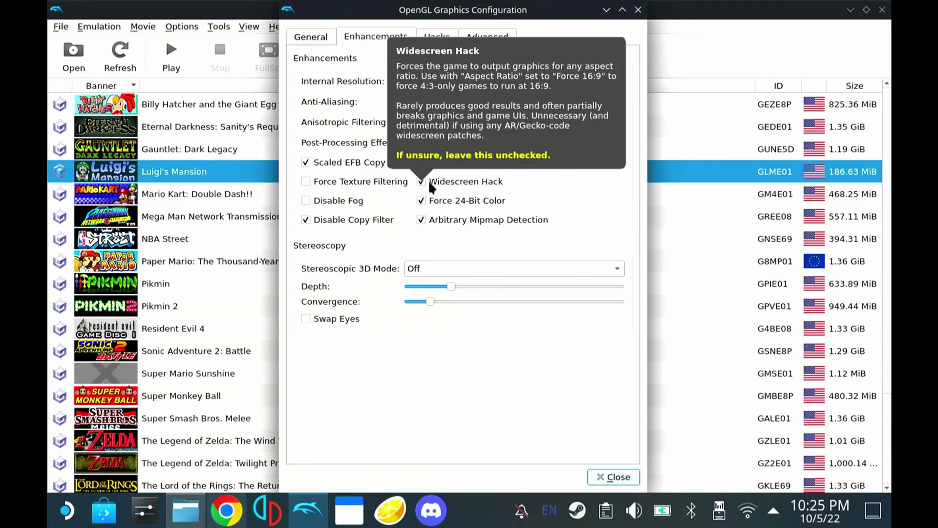
pyautogui.click(488, 37)
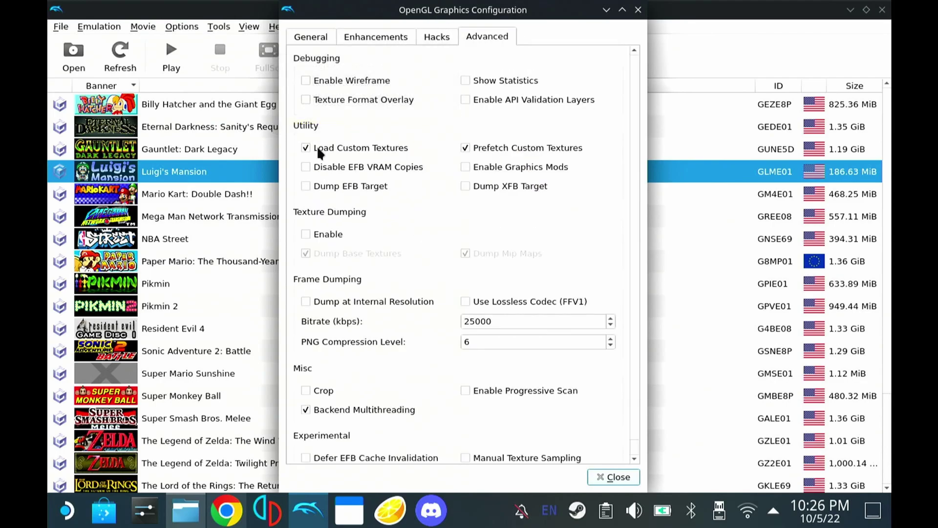
pyautogui.moveTo(330, 155)
pyautogui.scroll(-1, 422, 219)
pyautogui.scroll(2, 422, 219)
pyautogui.click(637, 10)
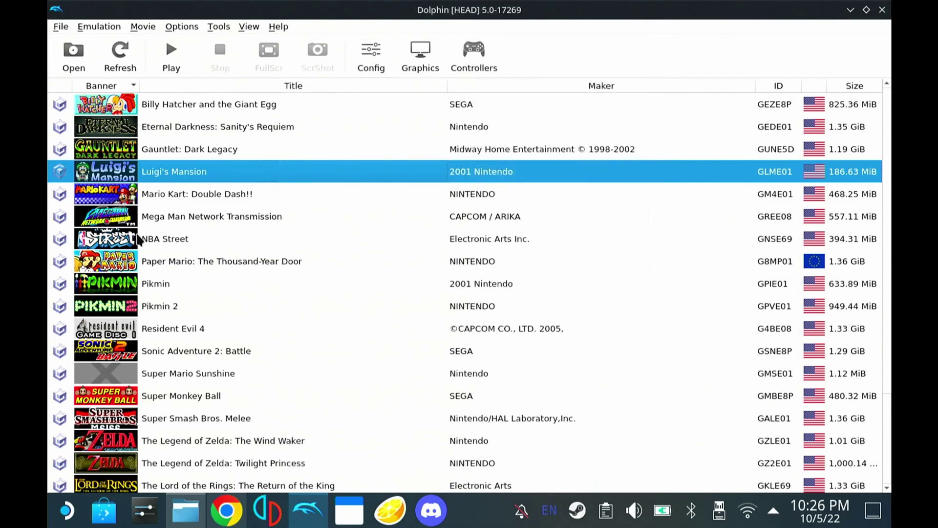
# - Open the properties of Luigi's Mansion and show its Gecko codes
pyautogui.rightClick(170, 179)
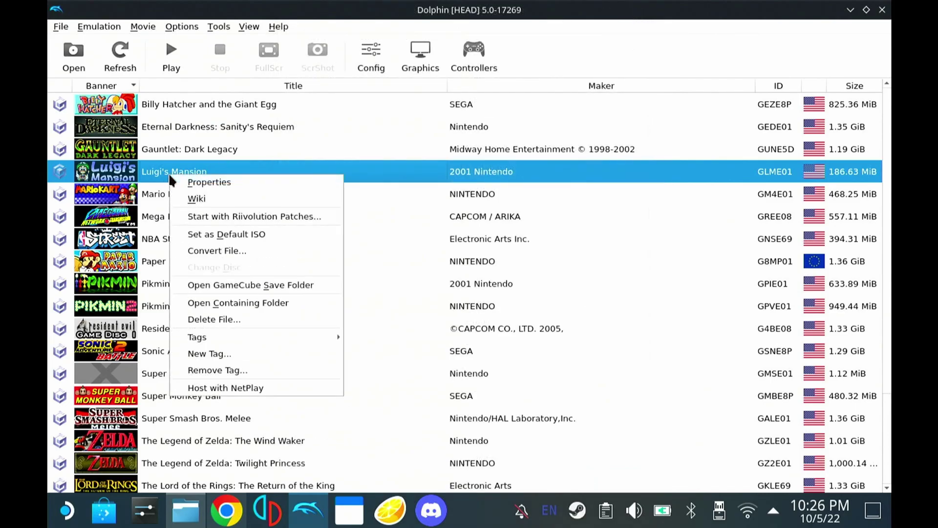
pyautogui.click(196, 183)
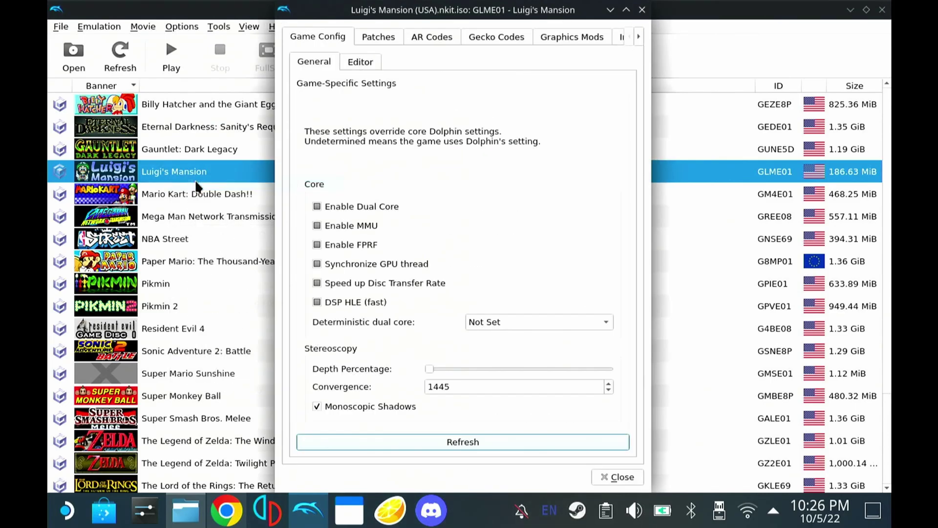
pyautogui.click(370, 37)
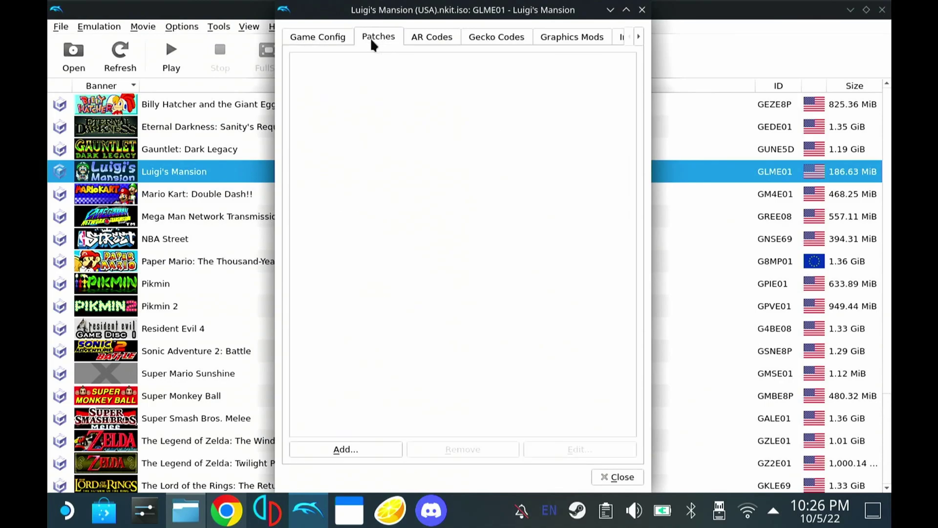
pyautogui.click(310, 43)
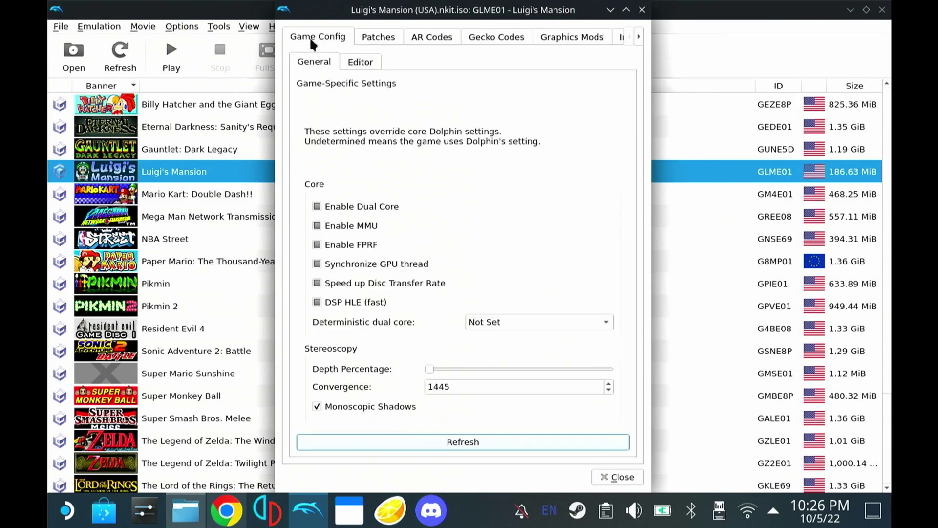
pyautogui.click(425, 42)
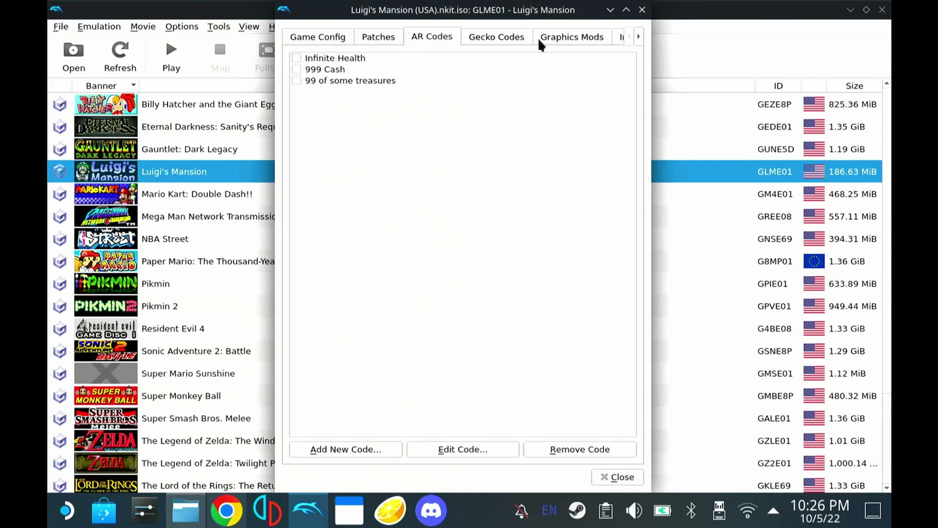
pyautogui.click(497, 37)
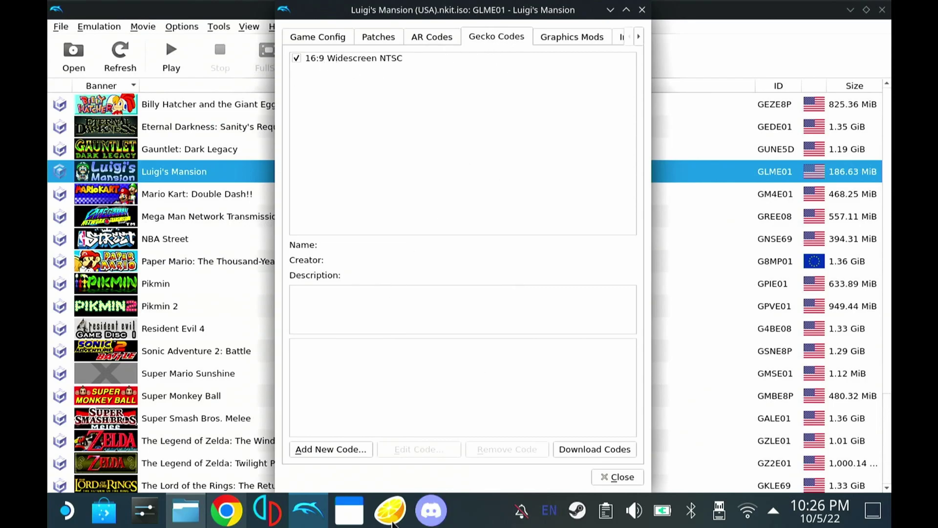
# - Switch to Chrome and review the Luigi's Mansion wiki page from its known problems to the 16:9 Widescreen Gecko Code section
pyautogui.click(226, 510)
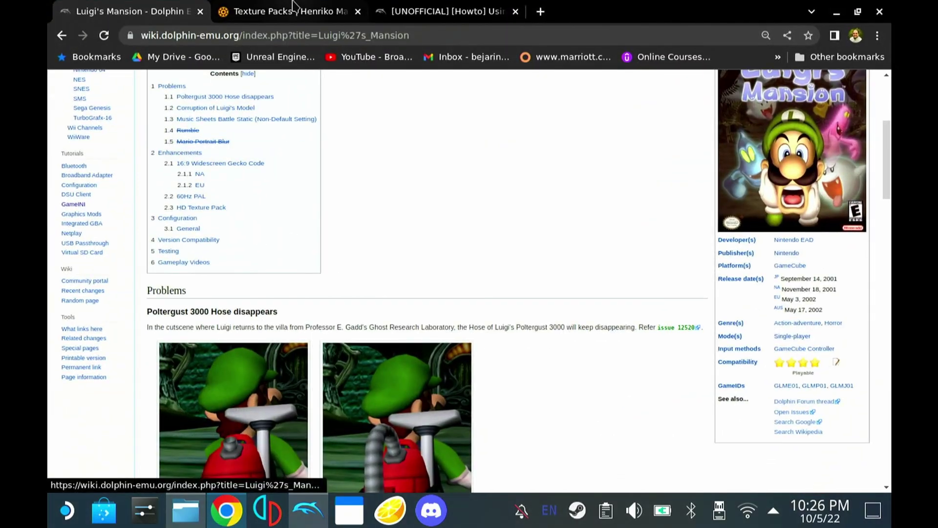
pyautogui.scroll(5, 456, 233)
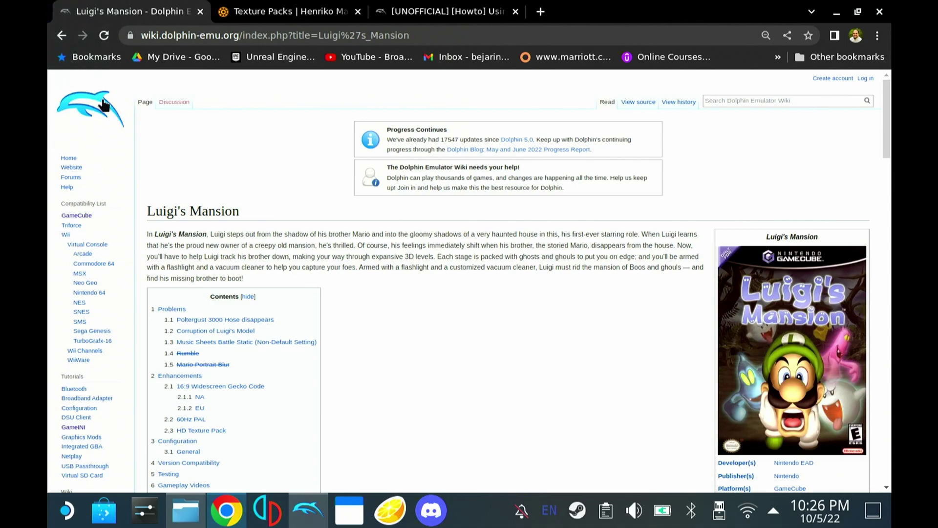
pyautogui.scroll(-2, 557, 338)
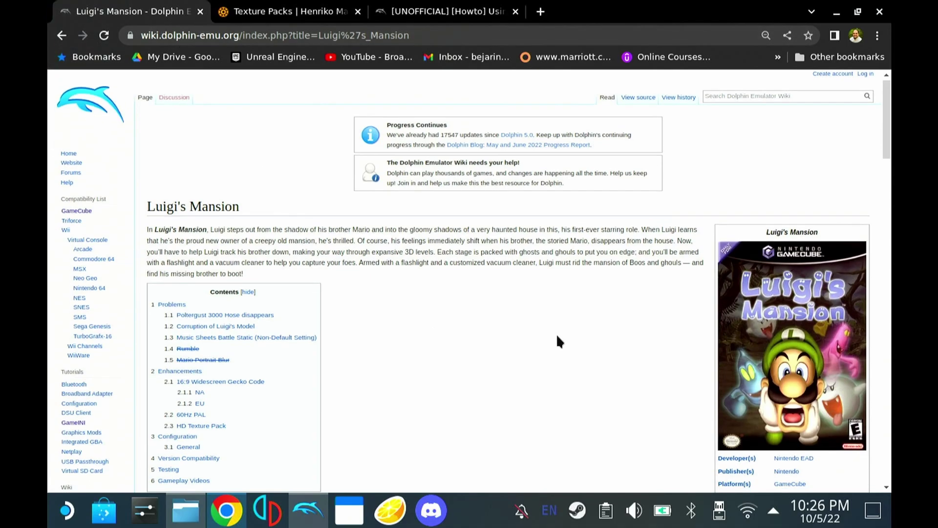
pyautogui.scroll(-7, 558, 336)
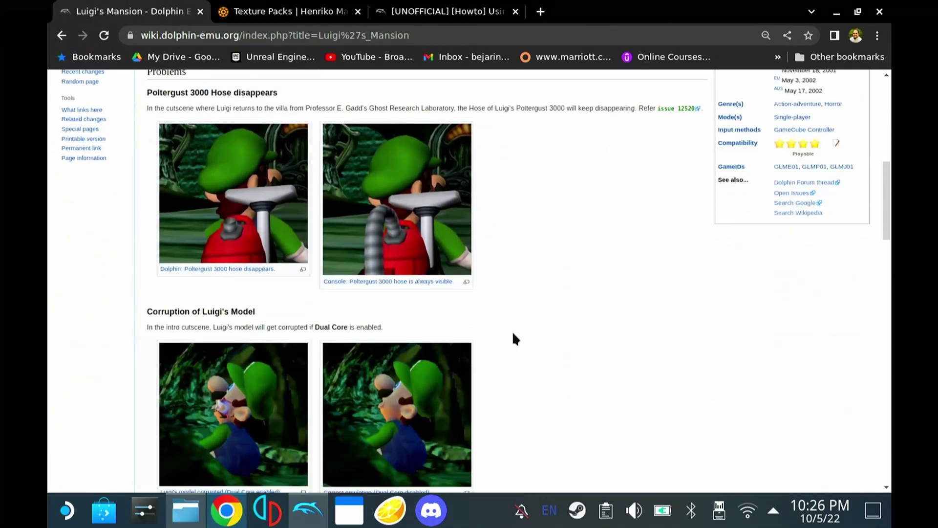
pyautogui.scroll(-5, 475, 332)
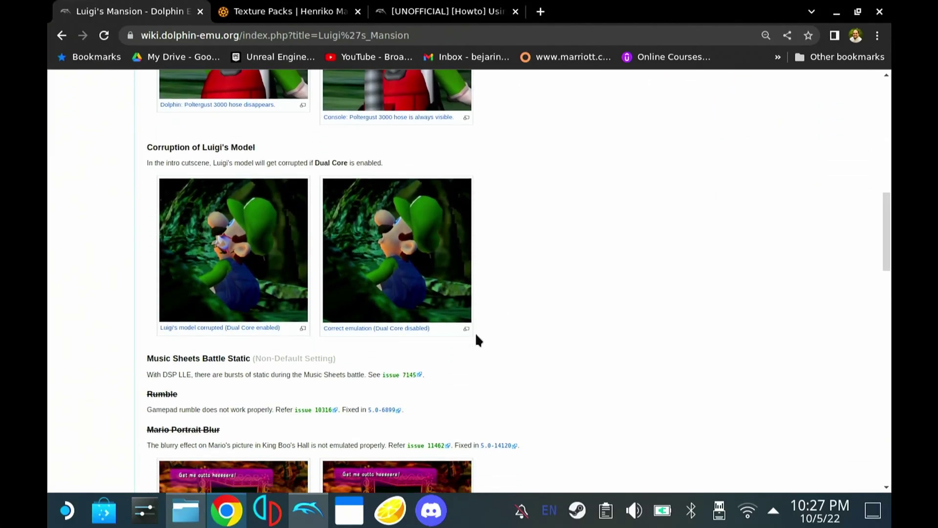
pyautogui.scroll(-2, 477, 338)
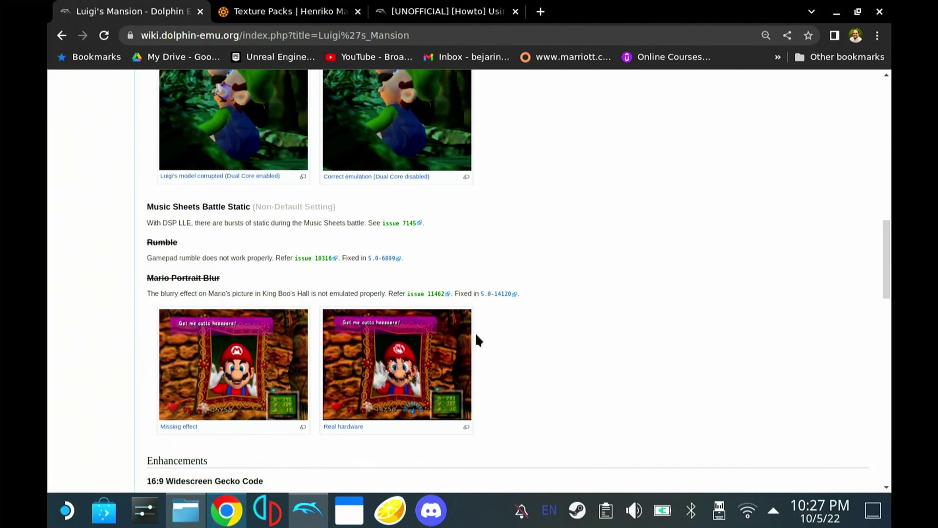
pyautogui.scroll(-2, 476, 336)
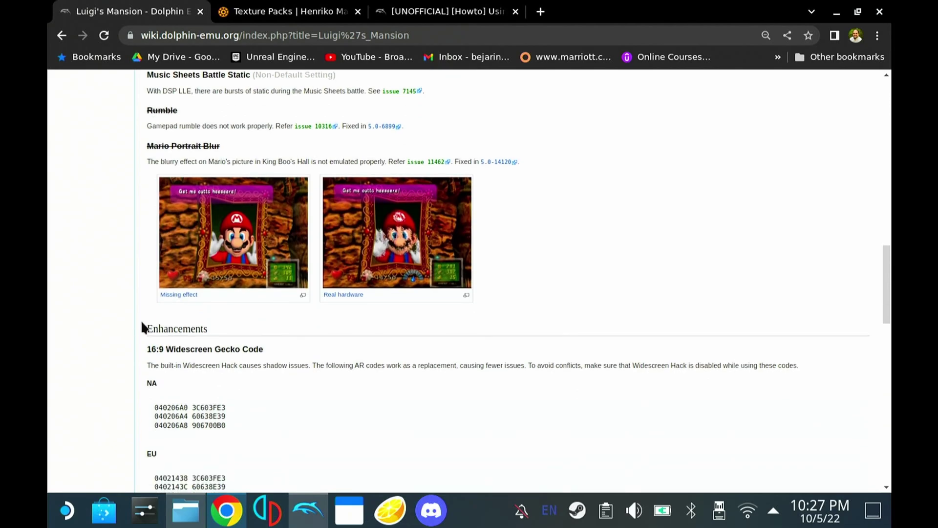
pyautogui.scroll(-2, 155, 338)
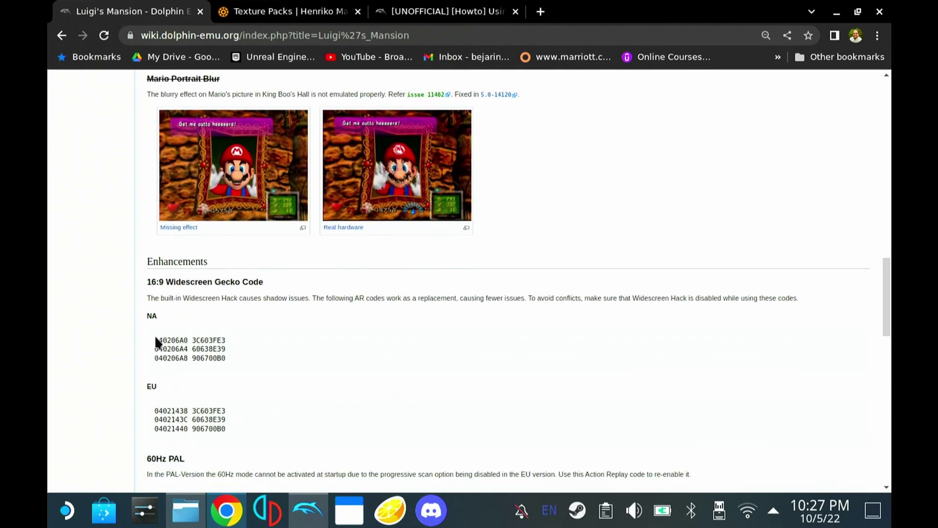
pyautogui.scroll(-1, 155, 338)
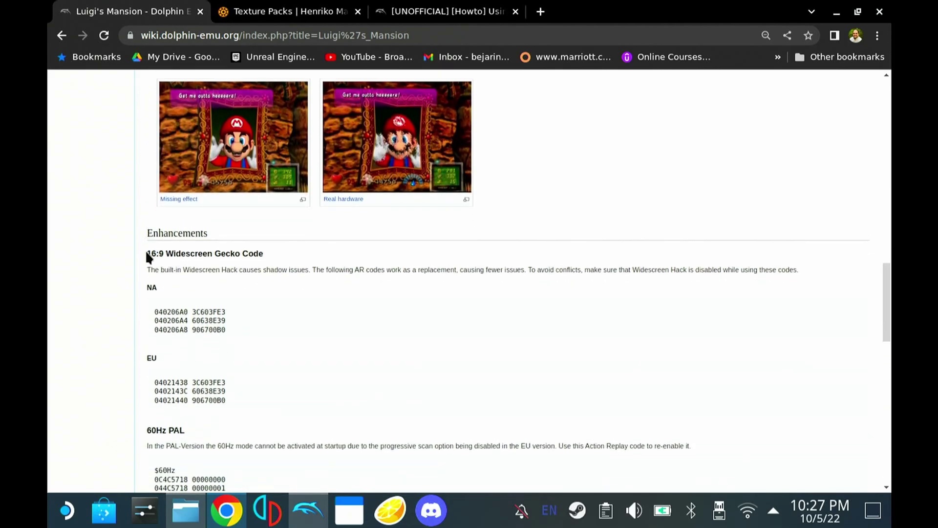
pyautogui.moveTo(146, 253); pyautogui.dragTo(253, 255)
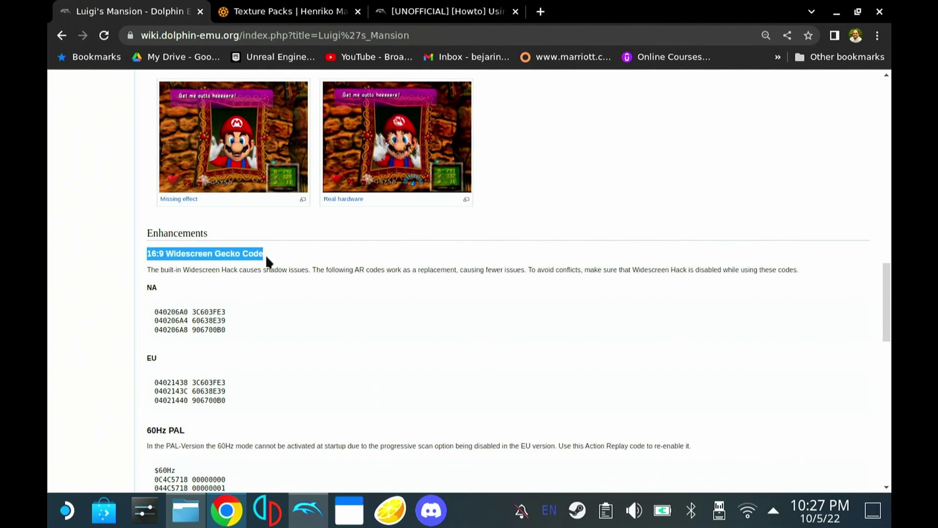
pyautogui.scroll(-2, 235, 278)
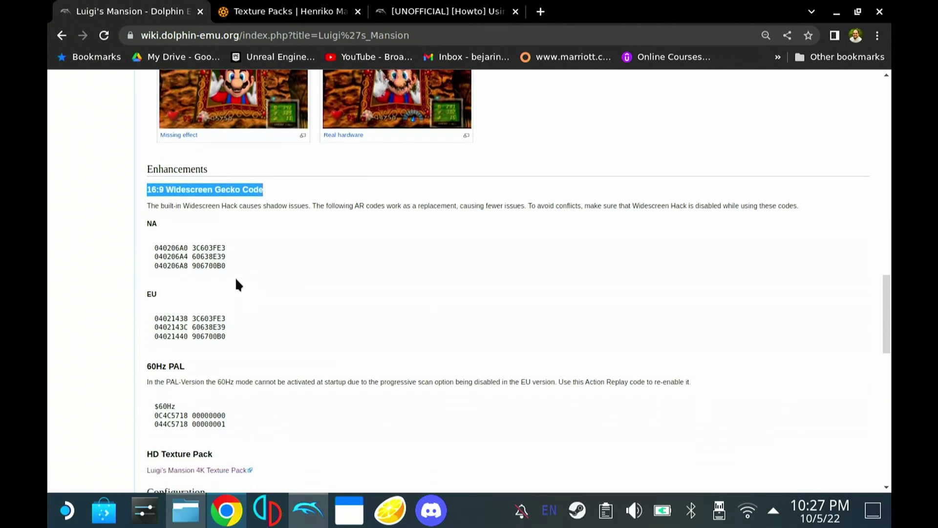
# - Copy the three-line NA code from the wiki's 16:9 Widescreen Gecko Code section
pyautogui.click(152, 223)
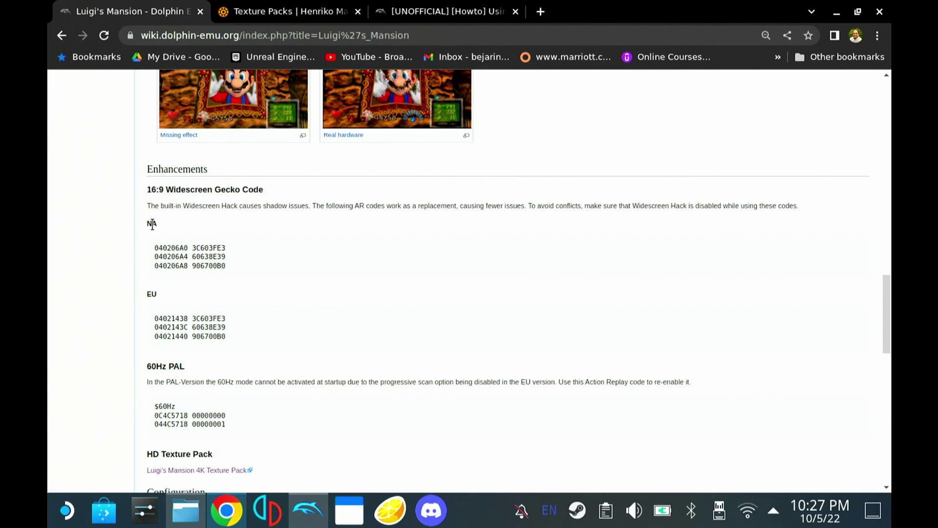
pyautogui.moveTo(184, 244); pyautogui.dragTo(218, 275)
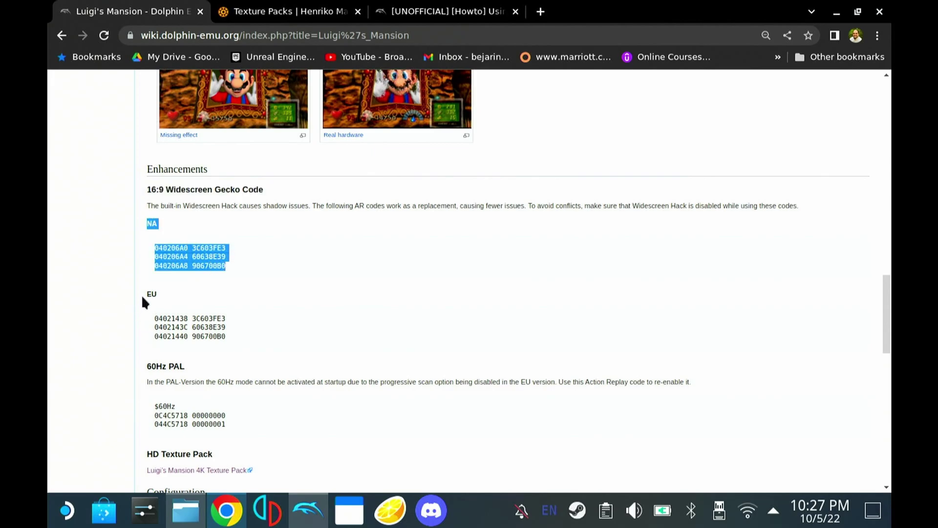
pyautogui.moveTo(142, 294); pyautogui.dragTo(224, 333)
pyautogui.click(198, 248)
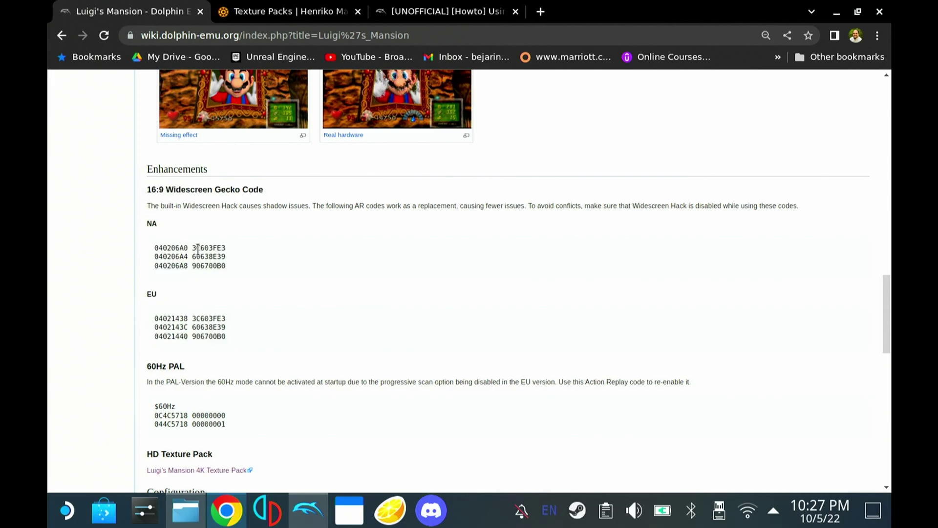
pyautogui.moveTo(233, 262); pyautogui.dragTo(153, 245)
pyautogui.rightClick(209, 264)
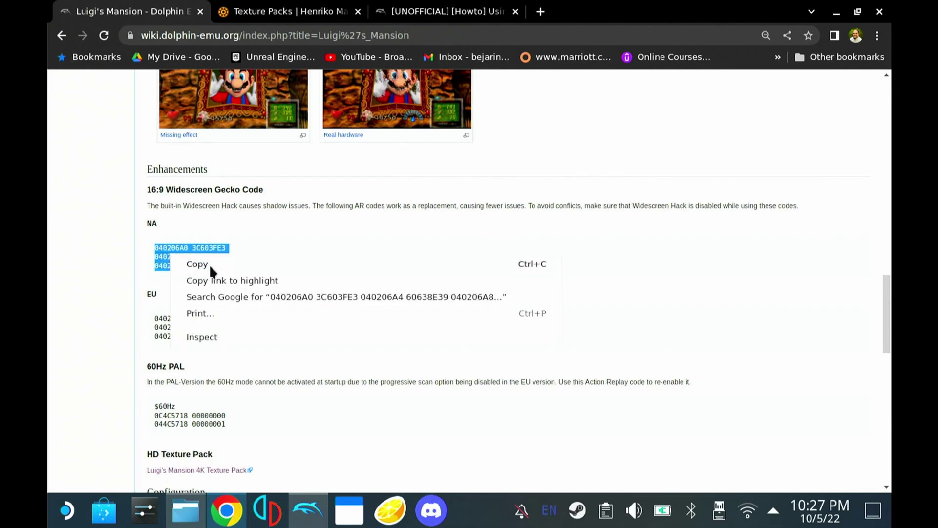
pyautogui.click(210, 266)
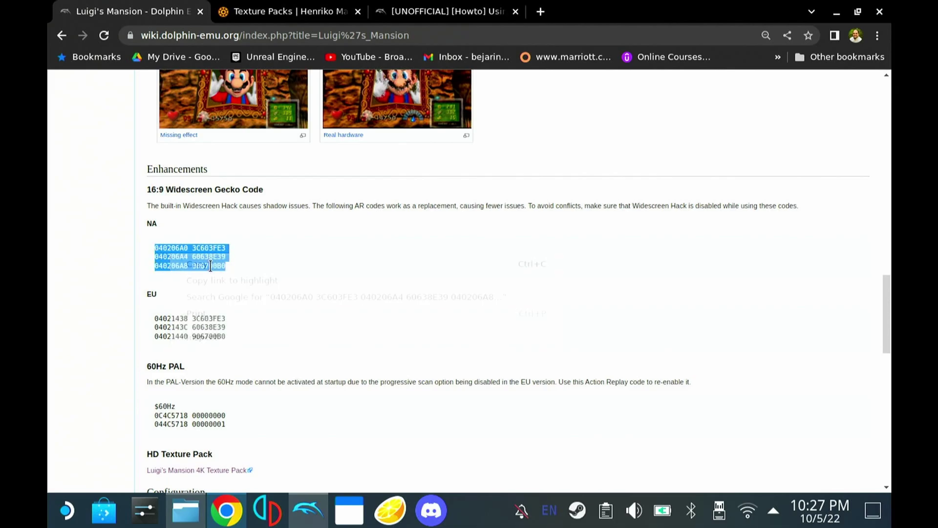
# - Return to Dolphin, add a Gecko code named Widescreen containing the copied NA code lines, save it and select it in the list
pyautogui.click(308, 510)
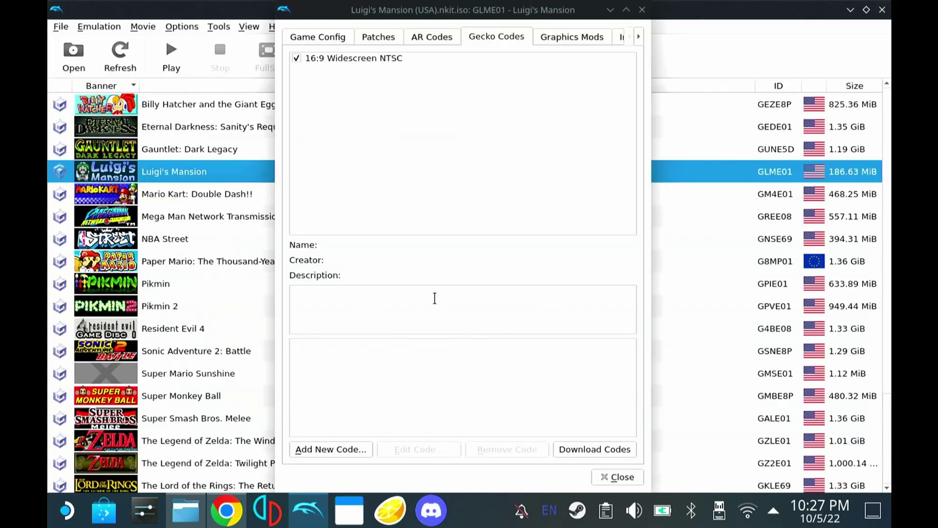
pyautogui.click(336, 449)
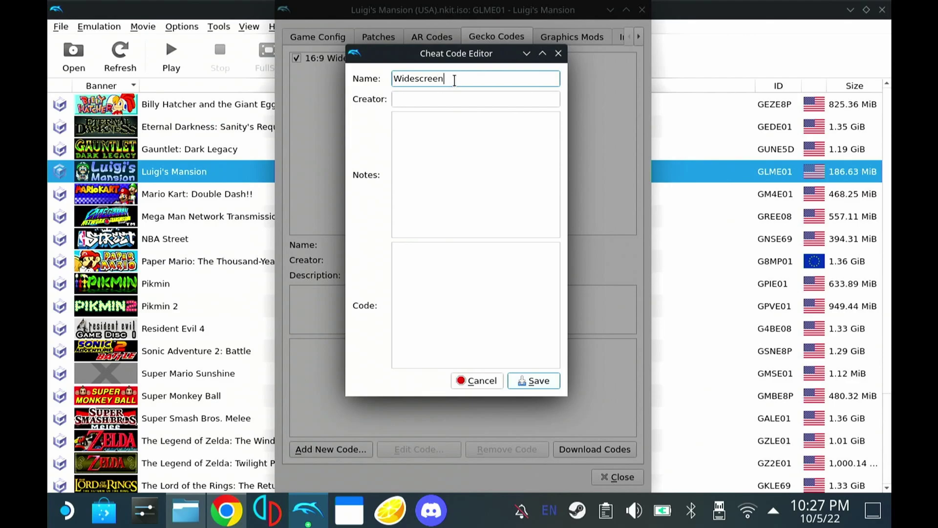
pyautogui.click(448, 243)
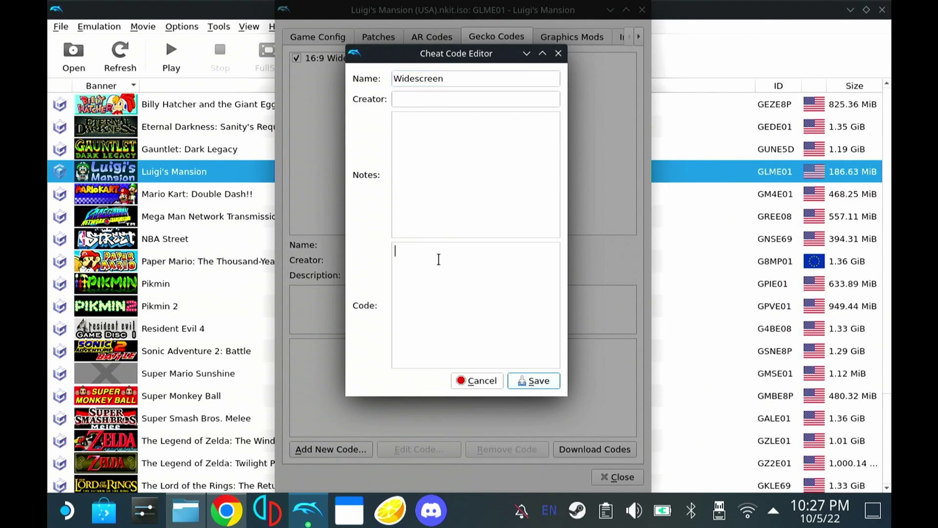
pyautogui.hotkey('ctrl', 'v')
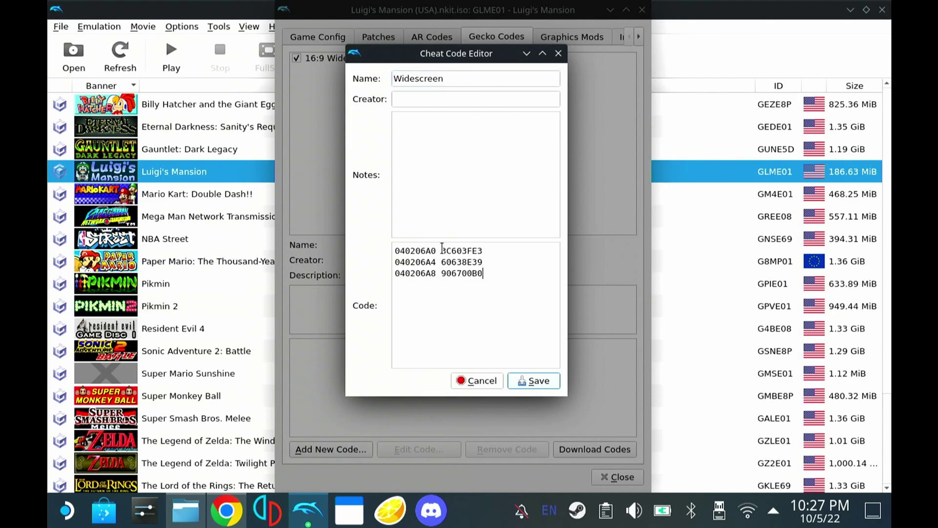
pyautogui.click(534, 380)
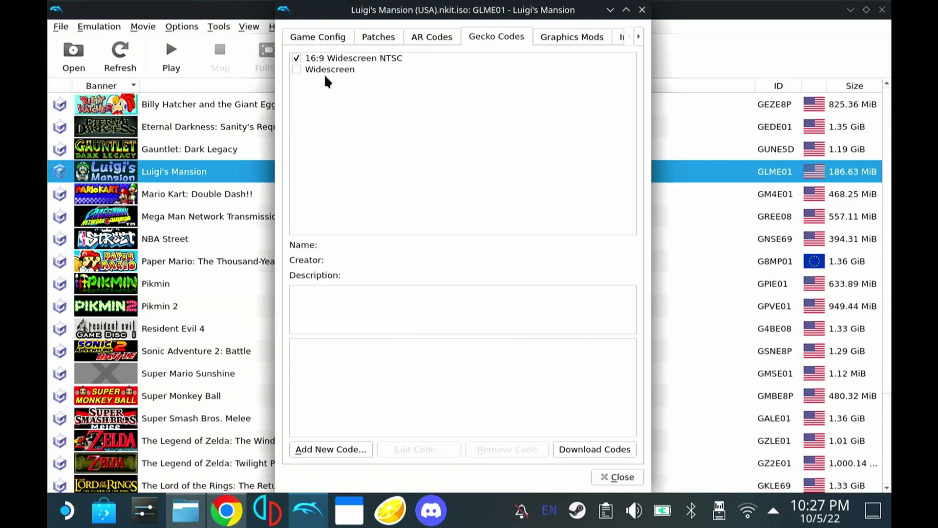
pyautogui.click(341, 70)
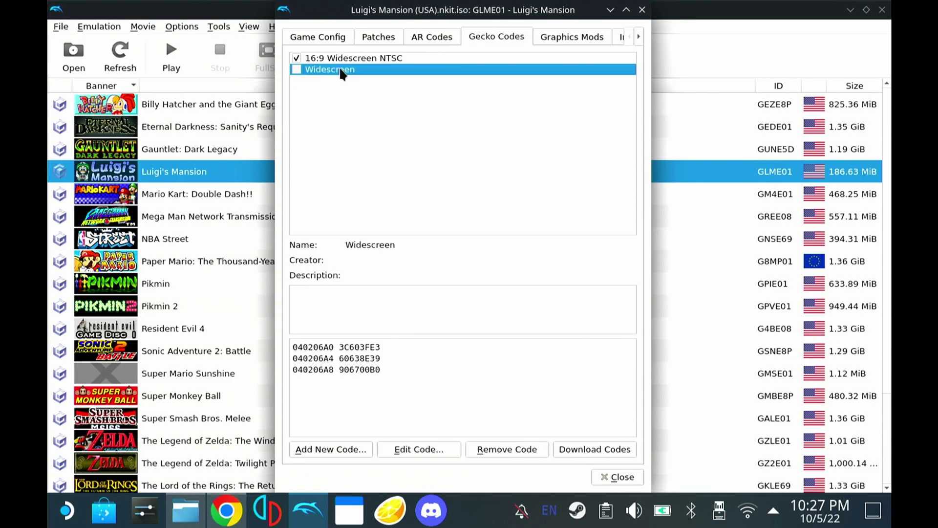
# - Compare the 16:9 Widescreen NTSC and Widescreen Gecko codes, then remove the duplicate named Widescreen
pyautogui.click(340, 60)
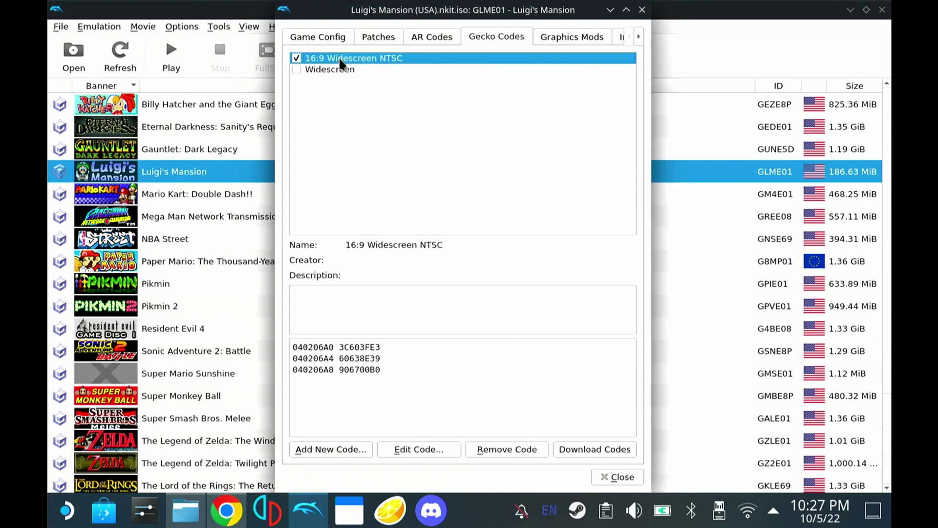
pyautogui.click(342, 70)
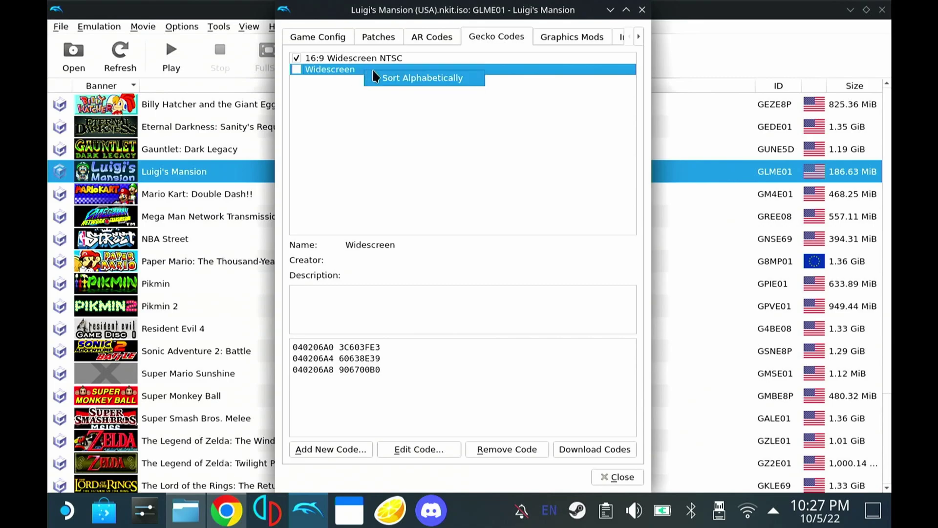
pyautogui.click(519, 454)
# - Look through the Graphics Mods, Filesystem and Verify pages of the Luigi's Mansion properties, then close the properties
pyautogui.click(577, 36)
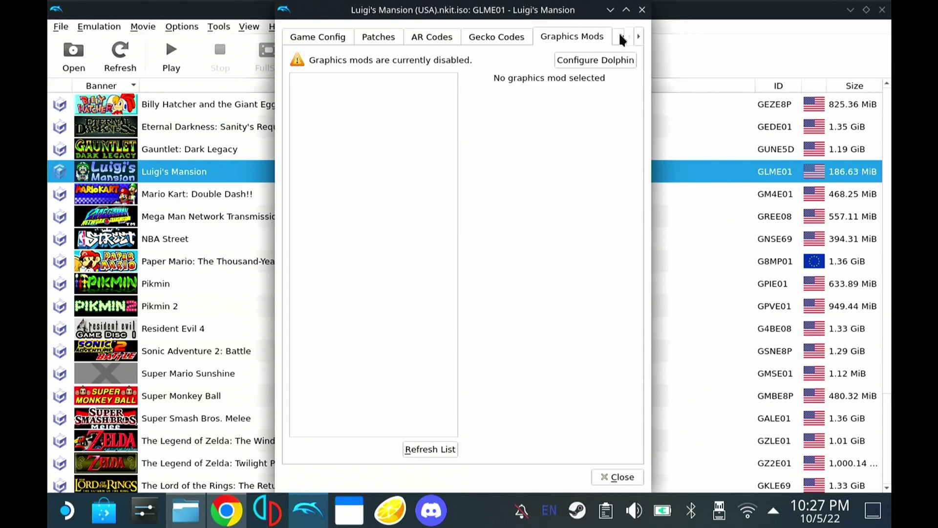
pyautogui.click(640, 35)
pyautogui.click(640, 35)
pyautogui.click(601, 36)
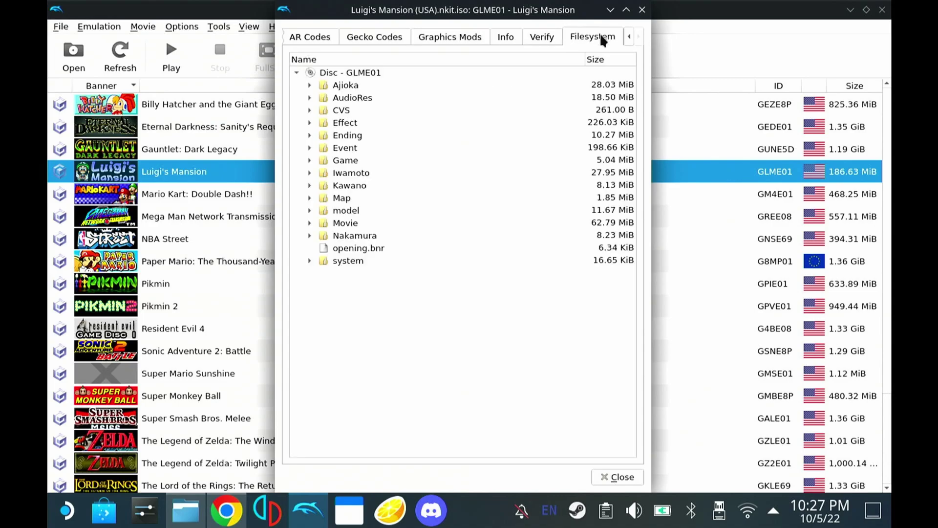
pyautogui.click(533, 40)
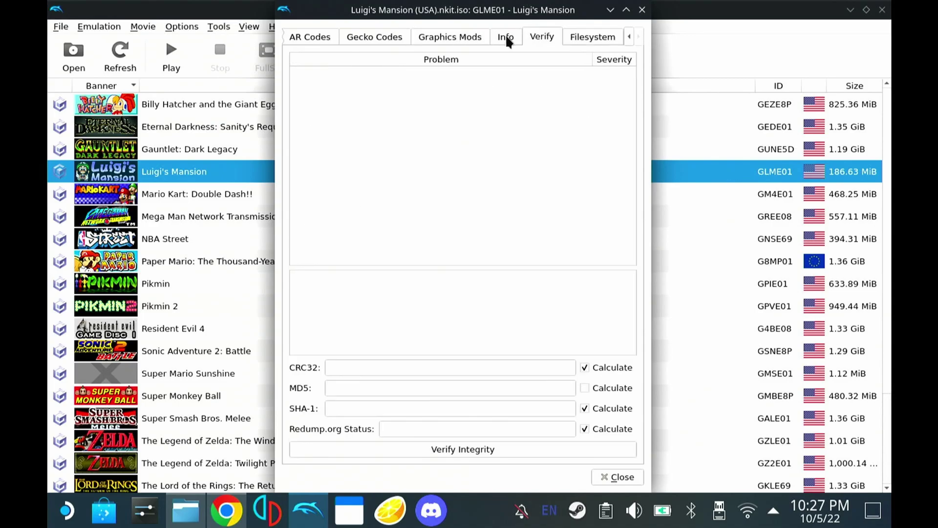
pyautogui.click(642, 10)
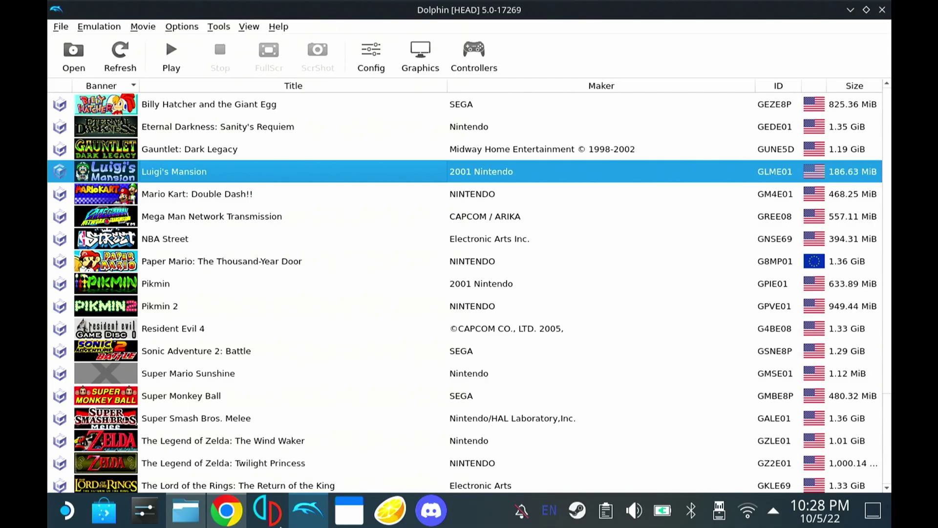
# - Switch to the Luigi's Mansion wiki page in Chrome and view the HD Texture Pack and Configuration sections
pyautogui.click(308, 510)
pyautogui.click(318, 517)
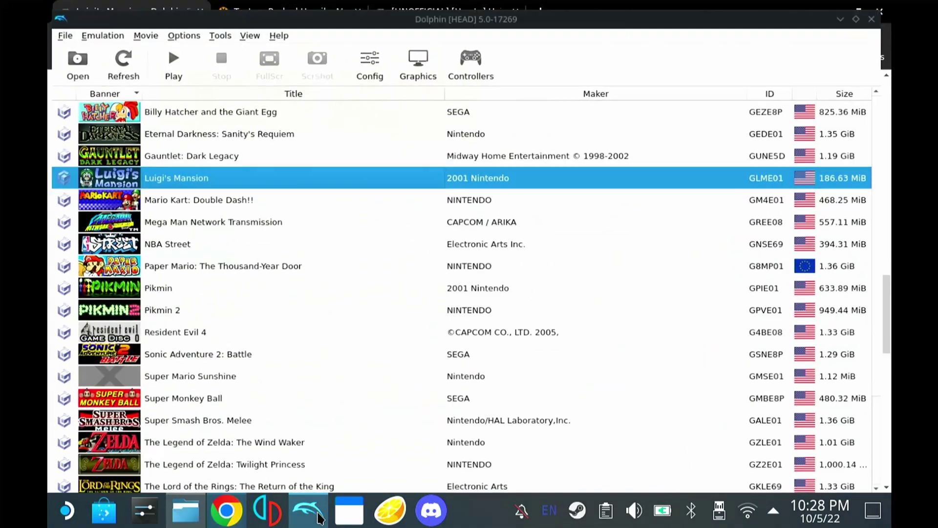
pyautogui.click(319, 517)
pyautogui.click(336, 278)
pyautogui.scroll(-2, 336, 279)
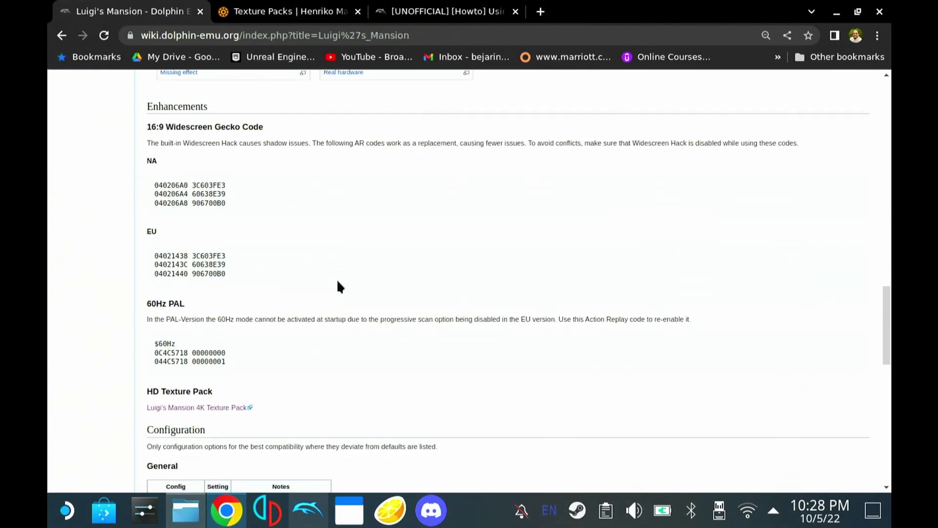
pyautogui.scroll(-3, 337, 282)
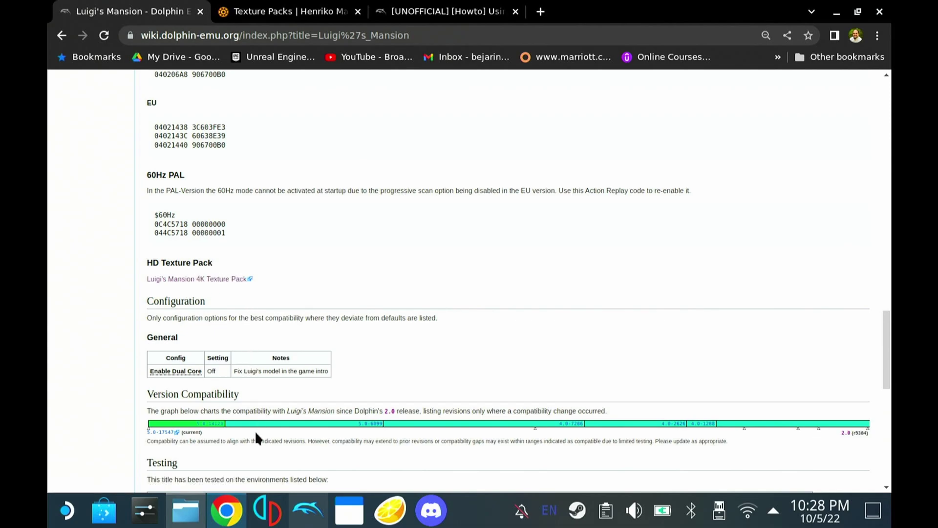
# - Switch to the file manager and open Downloads/Luigis MansionTex/Luigi's Mansion 4K (1080p) 1.0.3/Standard Edition to review its files
pyautogui.click(194, 525)
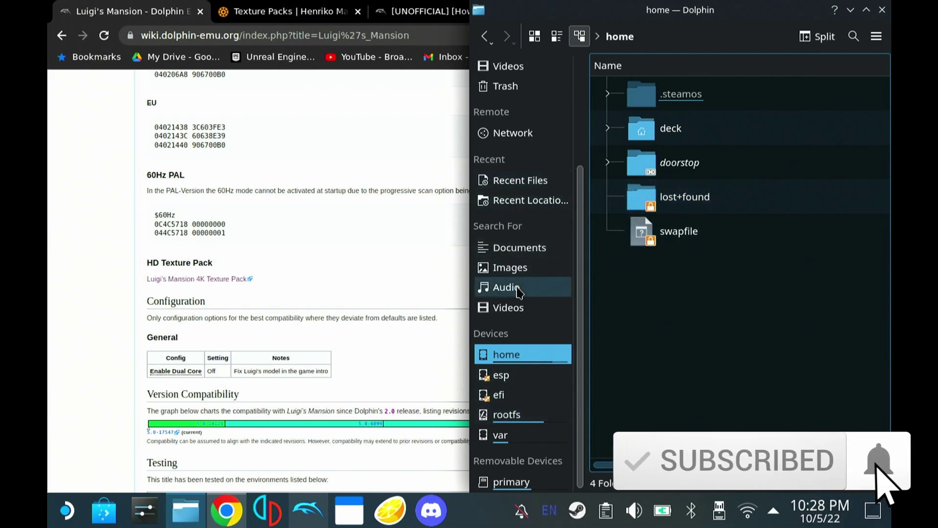
pyautogui.scroll(3, 519, 290)
pyautogui.click(526, 147)
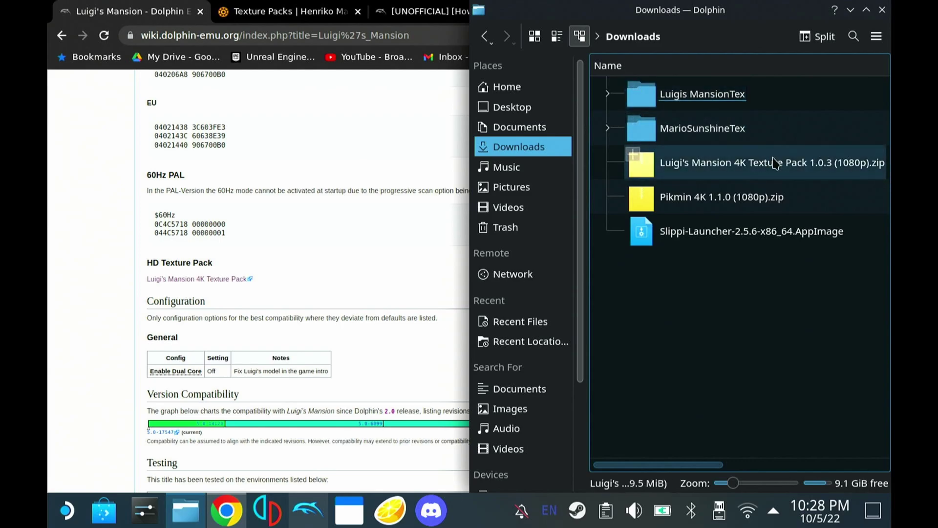
pyautogui.click(714, 95)
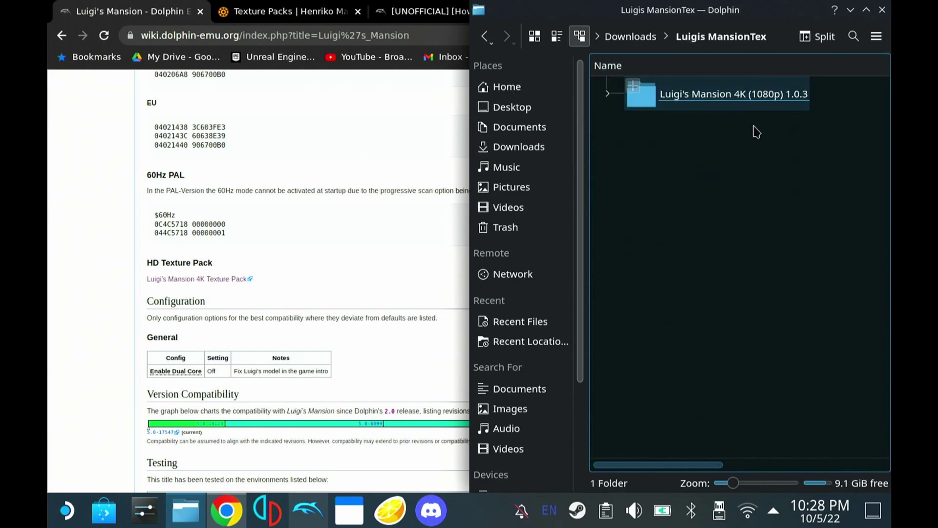
pyautogui.click(711, 104)
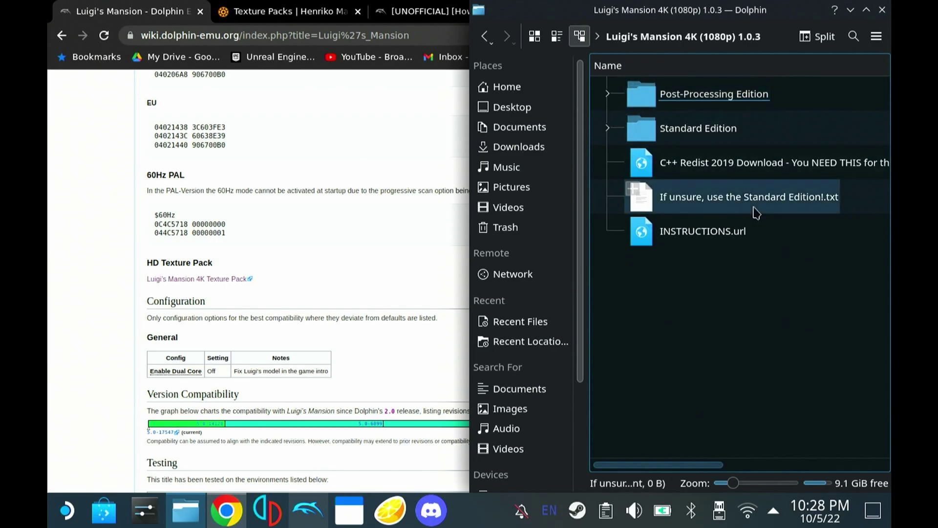
pyautogui.click(716, 132)
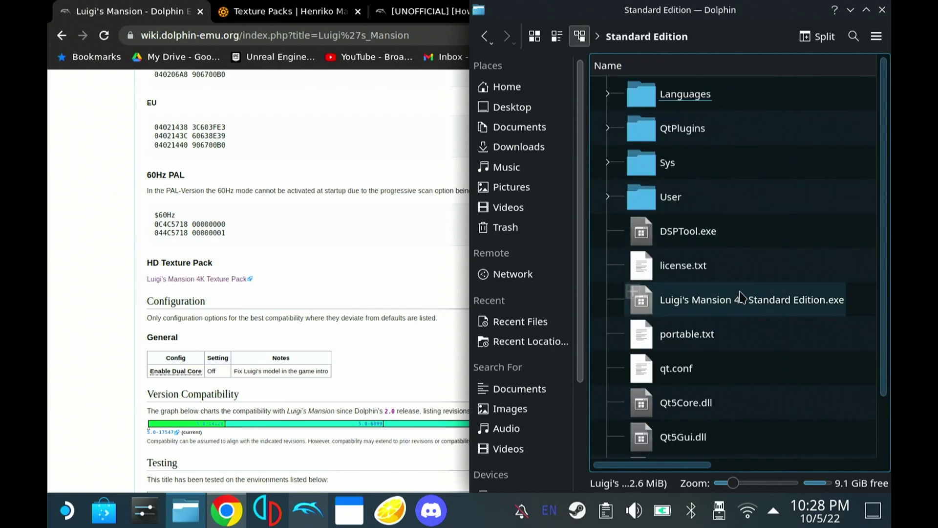
pyautogui.scroll(-1, 723, 234)
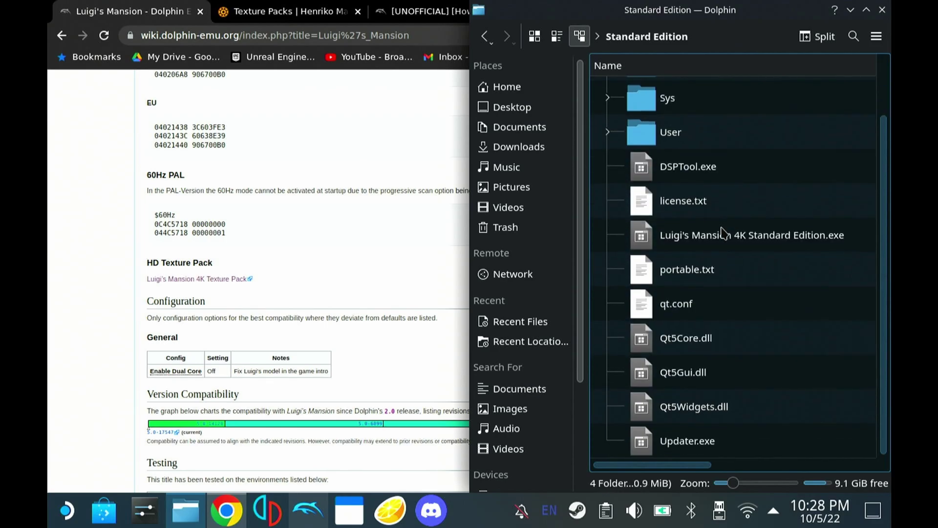
pyautogui.scroll(1, 723, 233)
pyautogui.scroll(-1, 738, 232)
pyautogui.scroll(1, 842, 321)
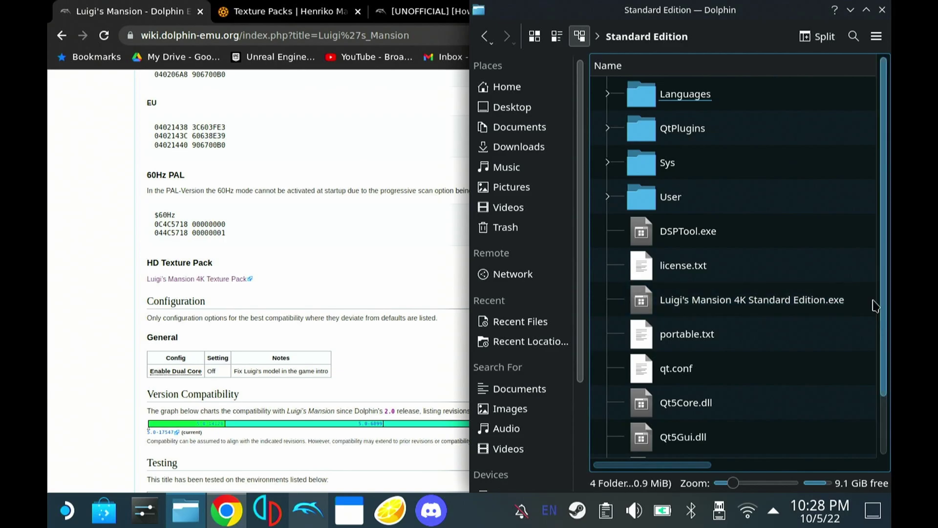
pyautogui.click(829, 313)
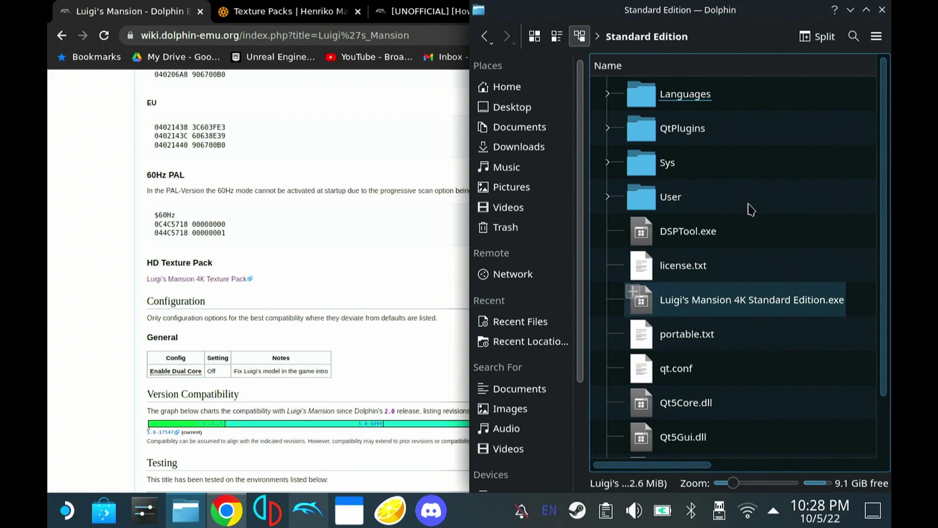
# - Check the GLM texture folder inside the Standard Edition's User/Load/Textures and cut that folder
pyautogui.doubleClick(676, 200)
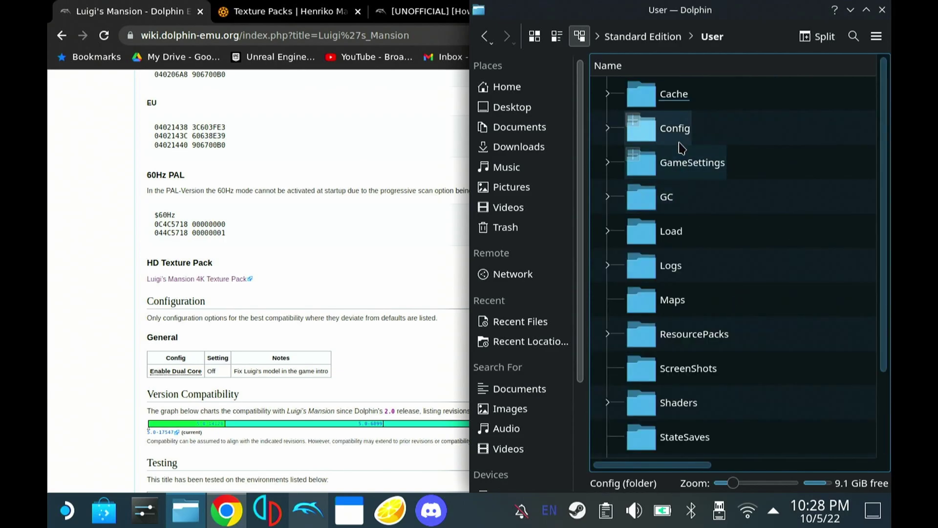
pyautogui.doubleClick(672, 233)
pyautogui.doubleClick(679, 129)
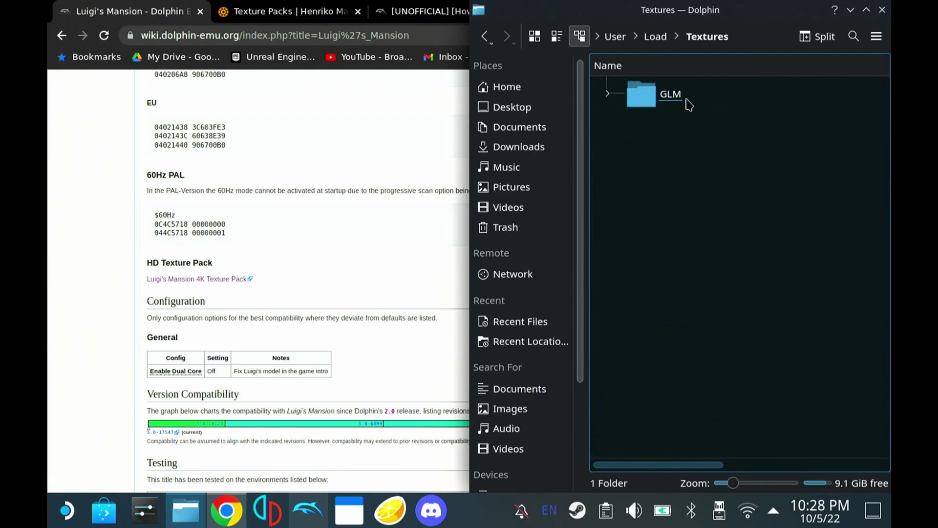
pyautogui.doubleClick(669, 96)
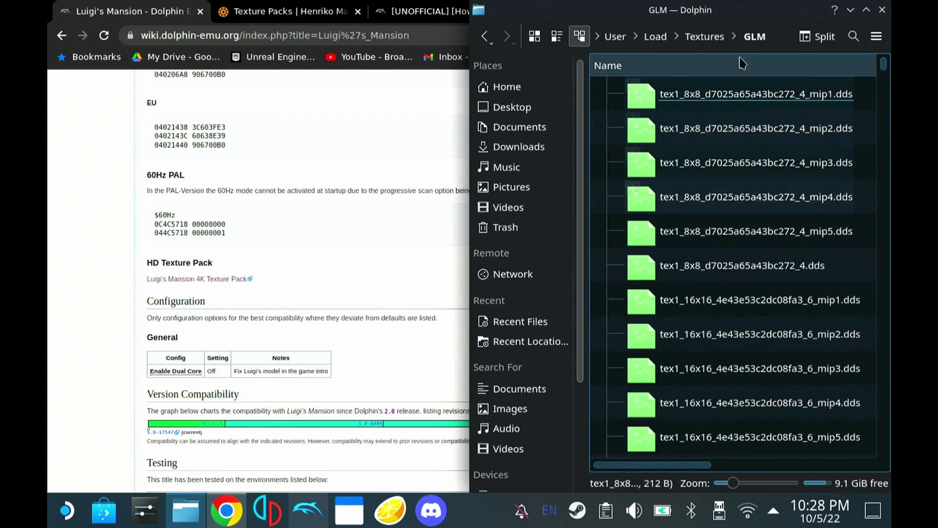
pyautogui.click(709, 38)
pyautogui.rightClick(666, 104)
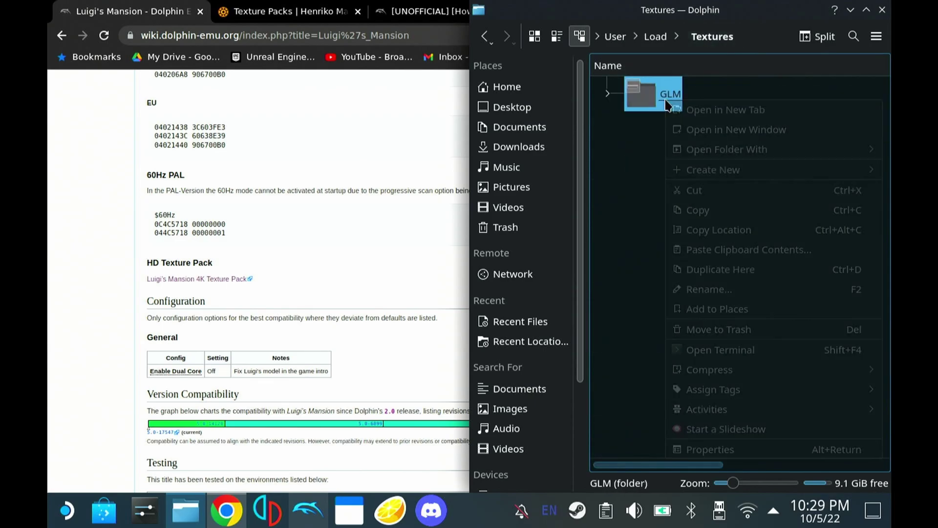
pyautogui.click(722, 190)
# - Open the emulator's texture folder at home/deck/.var/app/org.DolphinEmu.dolphin-emu/data/dolphin-emu/Load/Textures
pyautogui.scroll(-3, 503, 266)
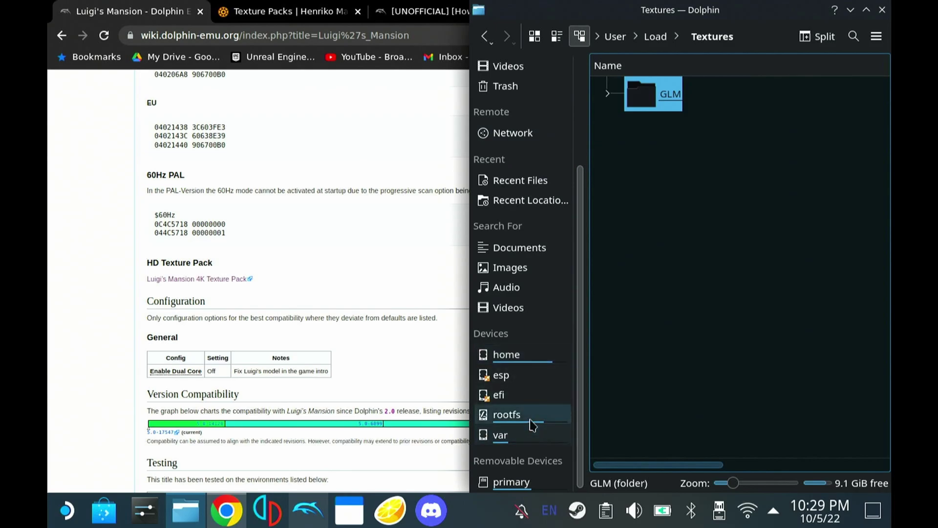
pyautogui.click(508, 355)
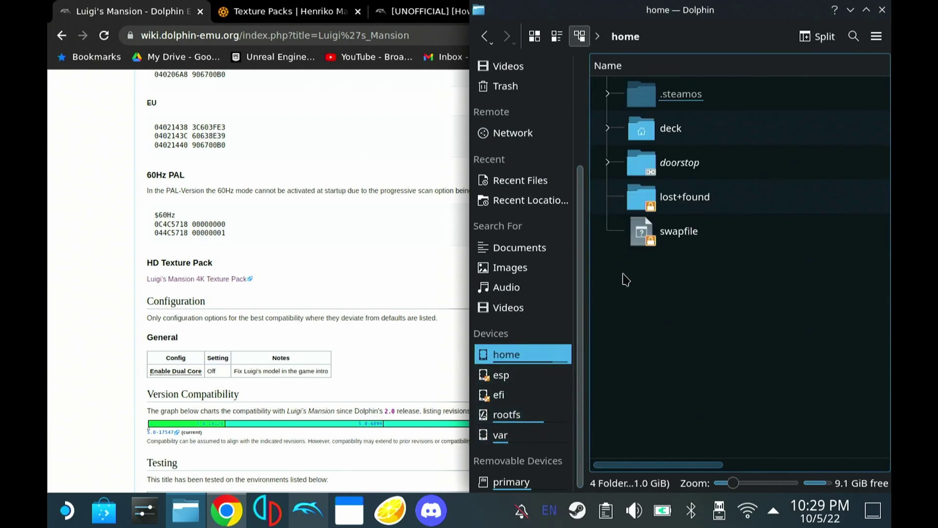
pyautogui.click(670, 128)
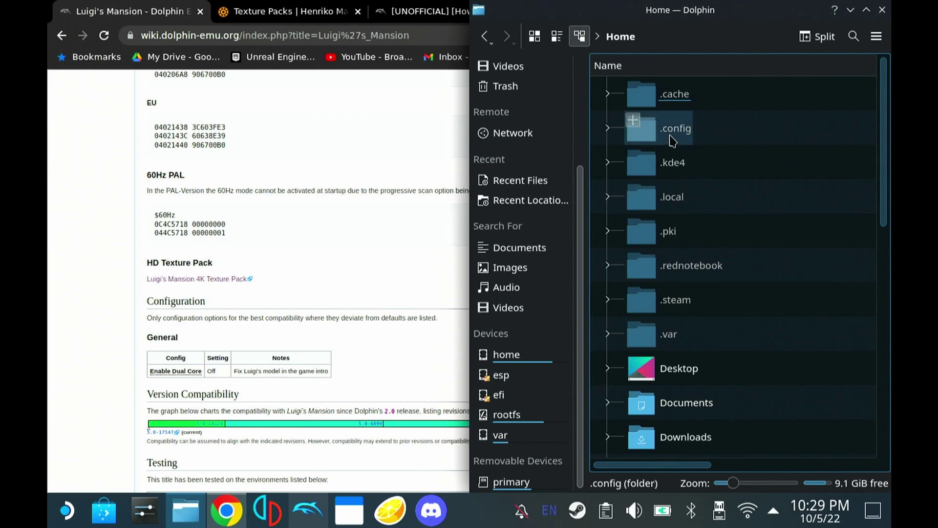
pyautogui.click(676, 332)
pyautogui.click(669, 98)
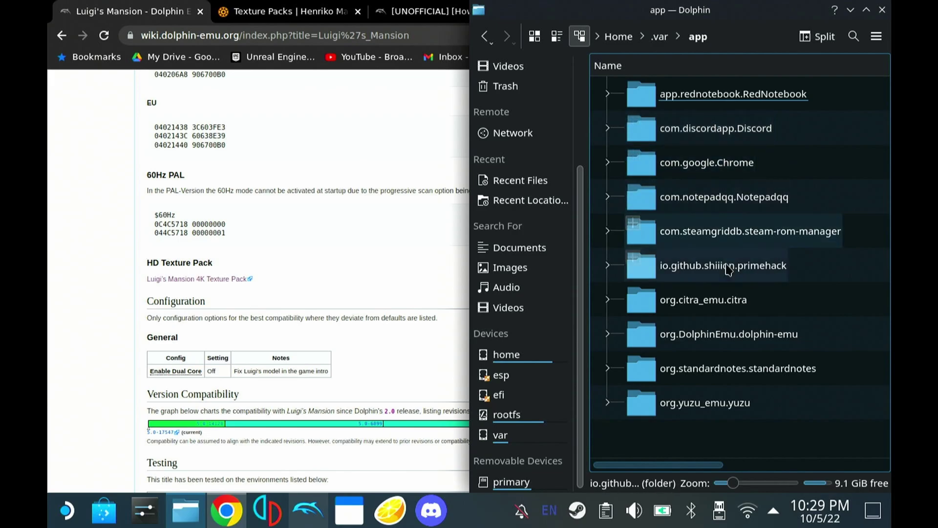
pyautogui.click(691, 336)
pyautogui.click(670, 197)
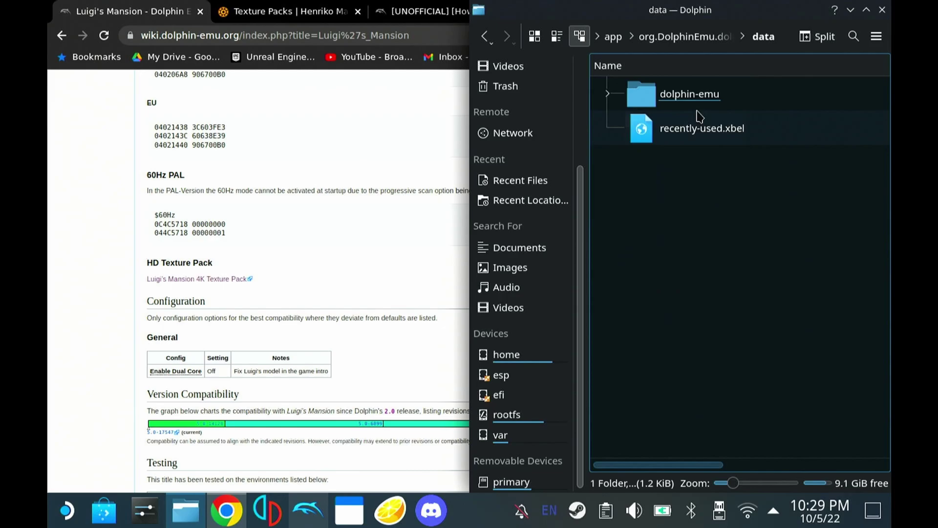
pyautogui.click(687, 93)
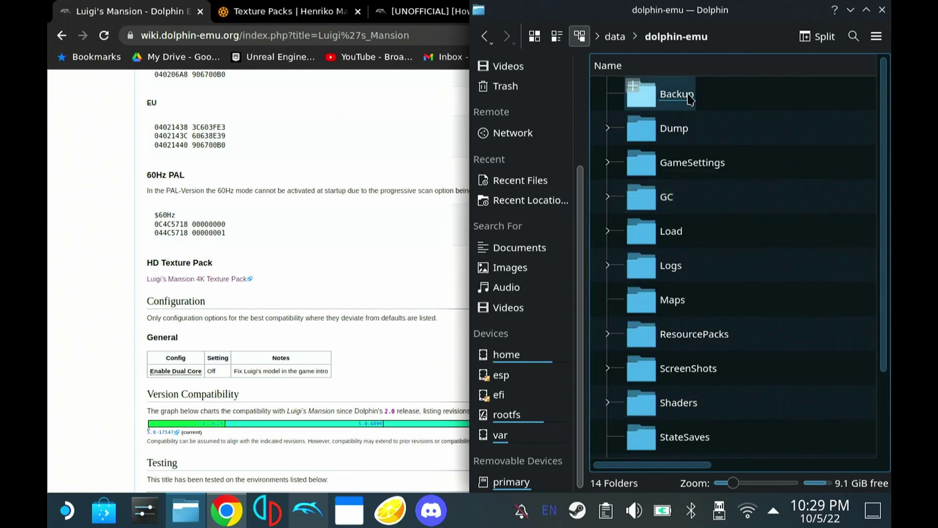
pyautogui.click(676, 231)
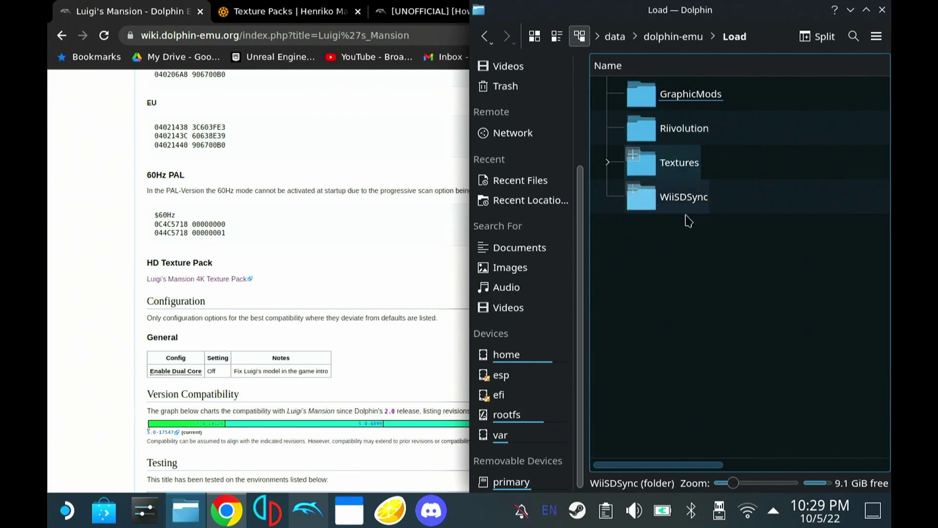
pyautogui.click(689, 166)
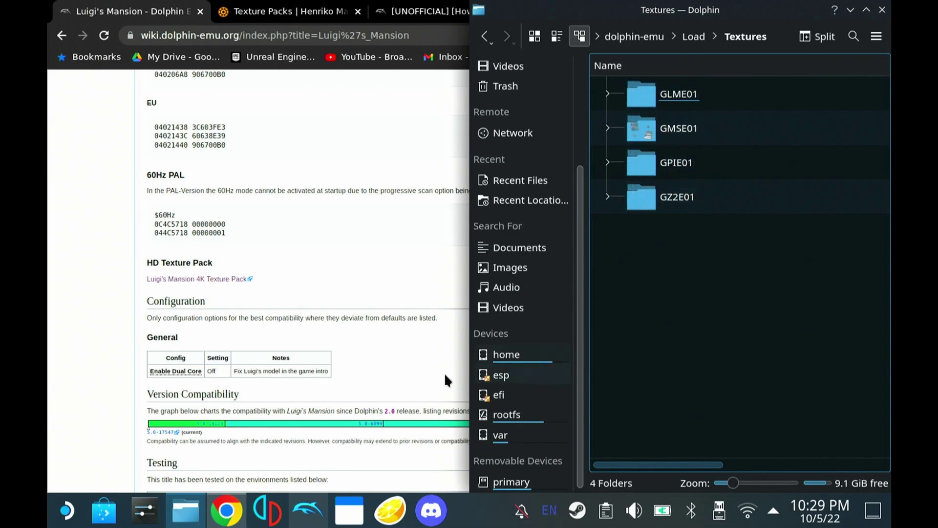
# - Switch to the Dolphin emulator and sort the game list by ID in descending order to find Luigi's Mansion
pyautogui.click(308, 509)
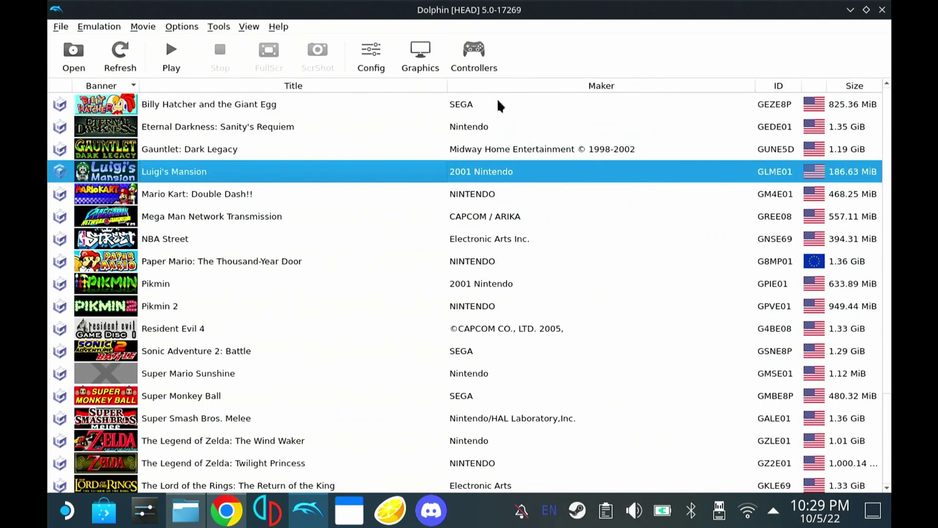
pyautogui.click(778, 87)
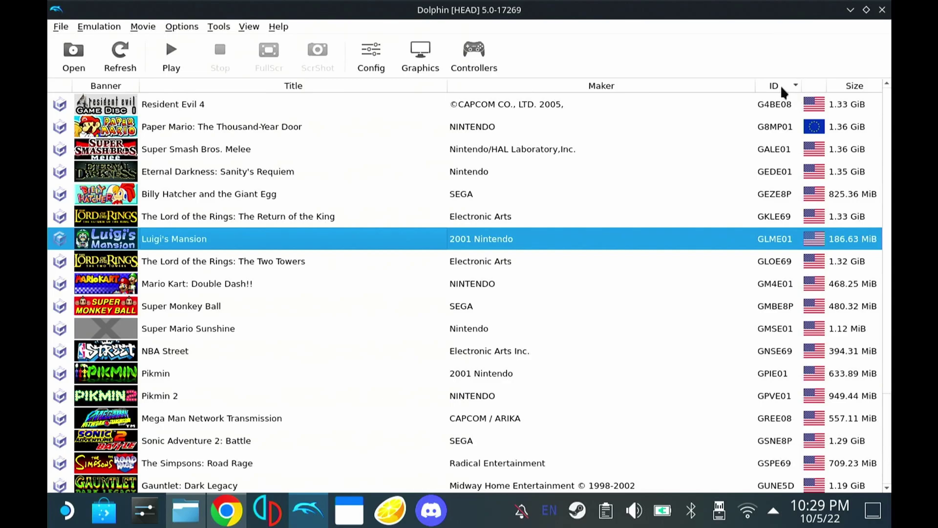
pyautogui.click(782, 91)
pyautogui.scroll(-2, 673, 324)
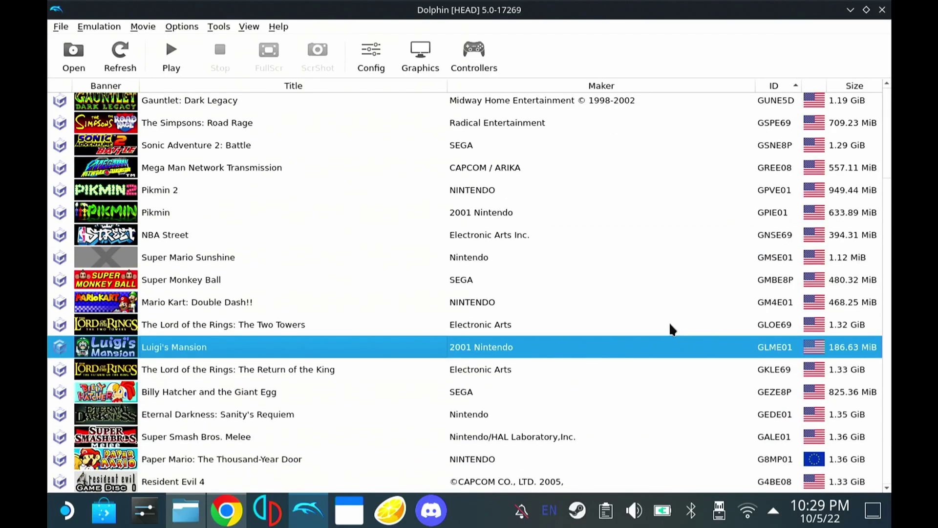
# - Show the available game list columns and find the Game ID option
pyautogui.rightClick(171, 355)
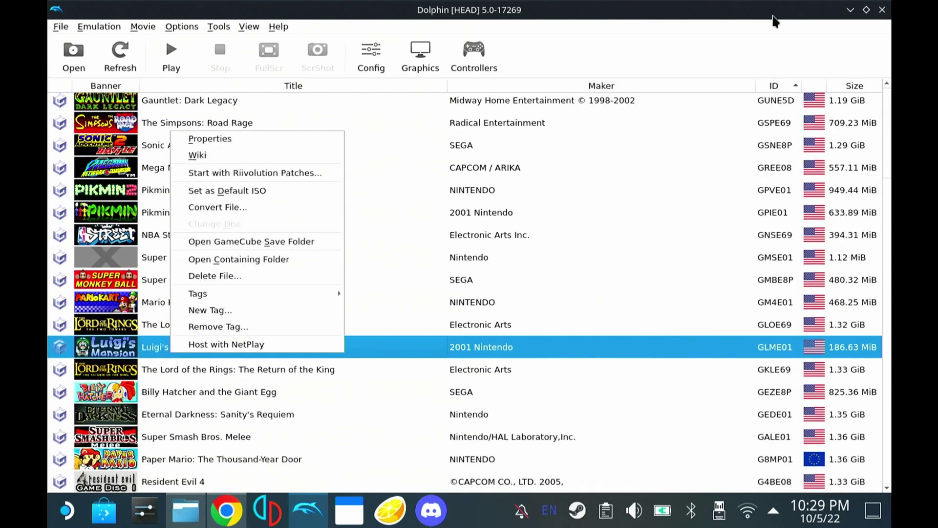
pyautogui.click(243, 24)
pyautogui.click(242, 24)
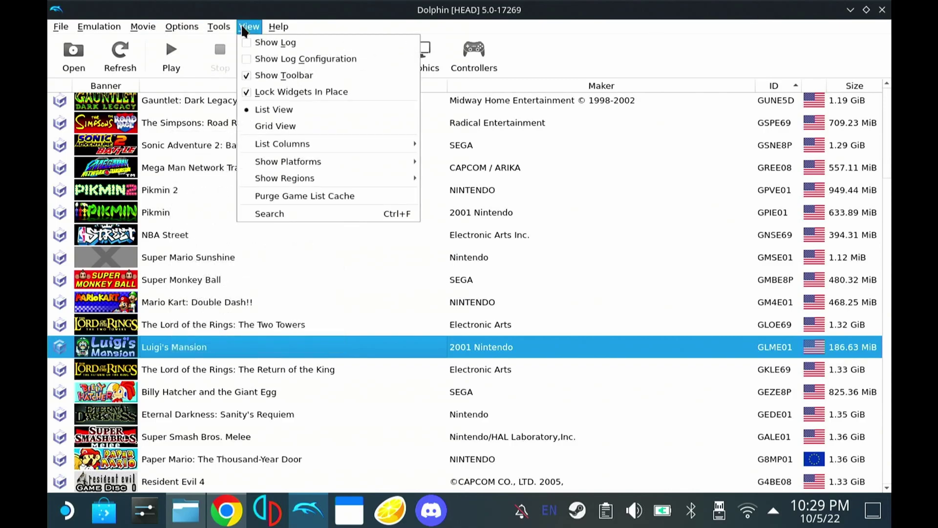
pyautogui.moveTo(372, 148)
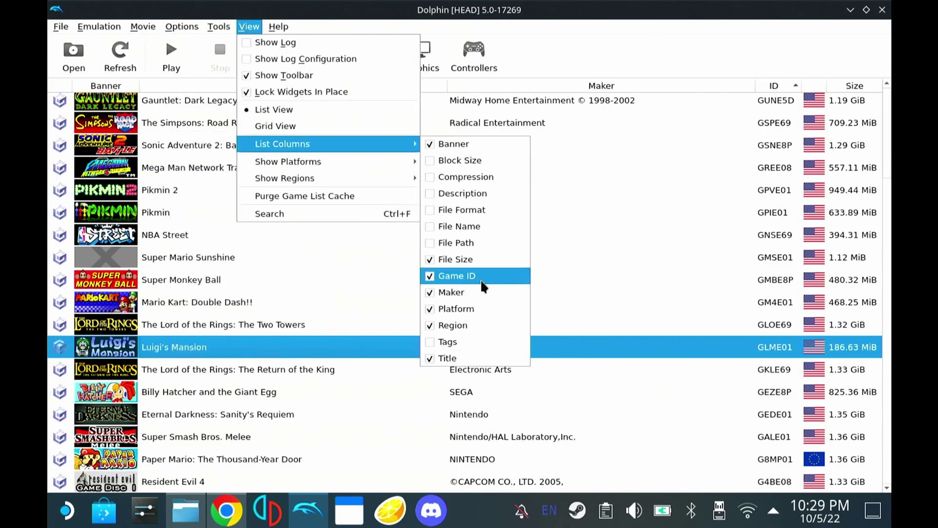
# - Open the properties of Luigi's Mansion and highlight the Game ID in its game details
pyautogui.click(162, 391)
pyautogui.rightClick(167, 354)
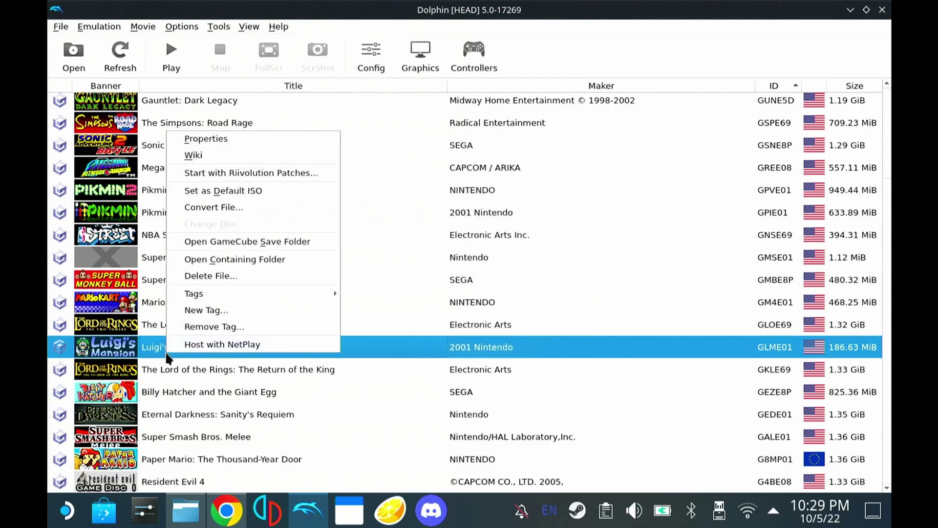
pyautogui.click(250, 140)
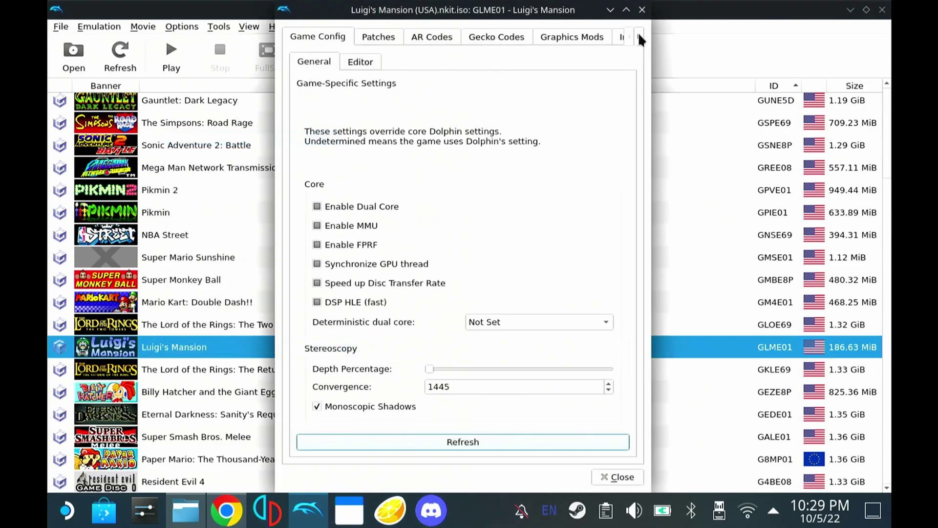
pyautogui.click(637, 32)
pyautogui.click(637, 33)
pyautogui.click(505, 39)
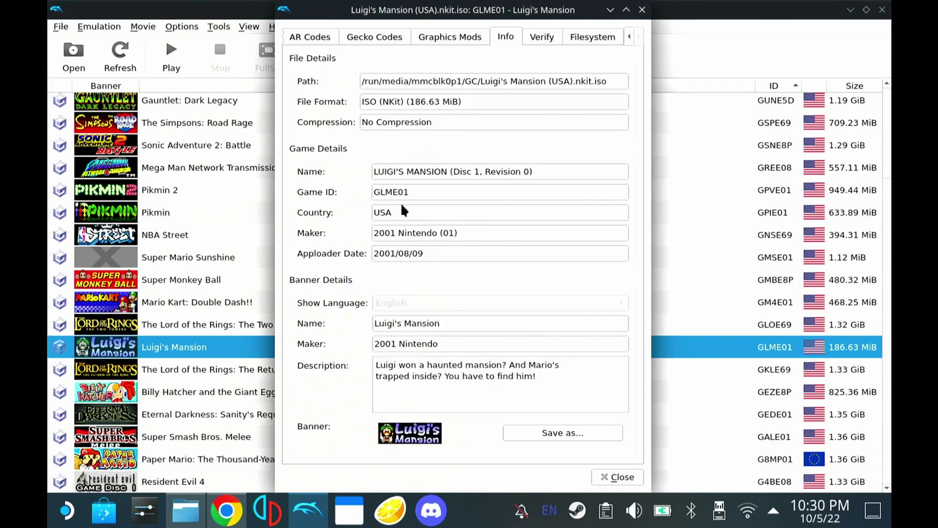
pyautogui.click(423, 191)
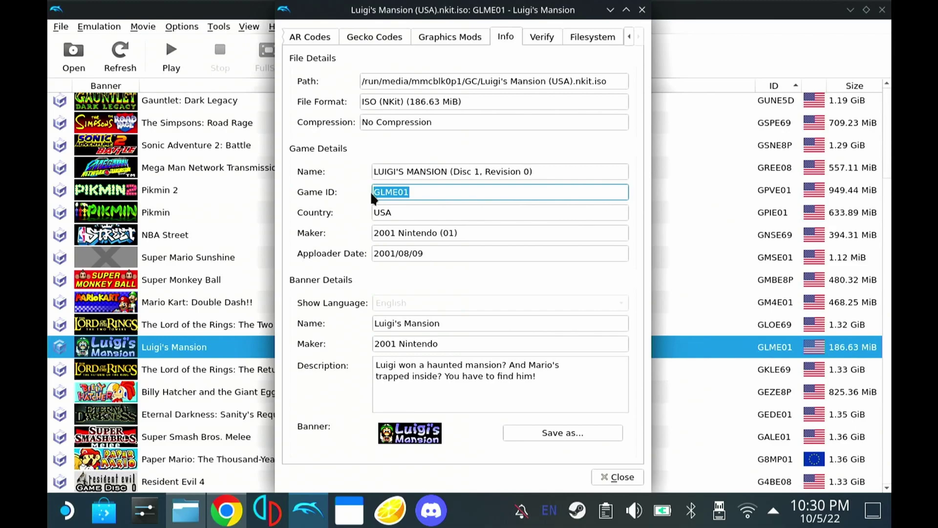
# - Minimise the emulator windows and inspect the .dds texture files in the GLM folder inside Textures/GLME01
pyautogui.click(609, 11)
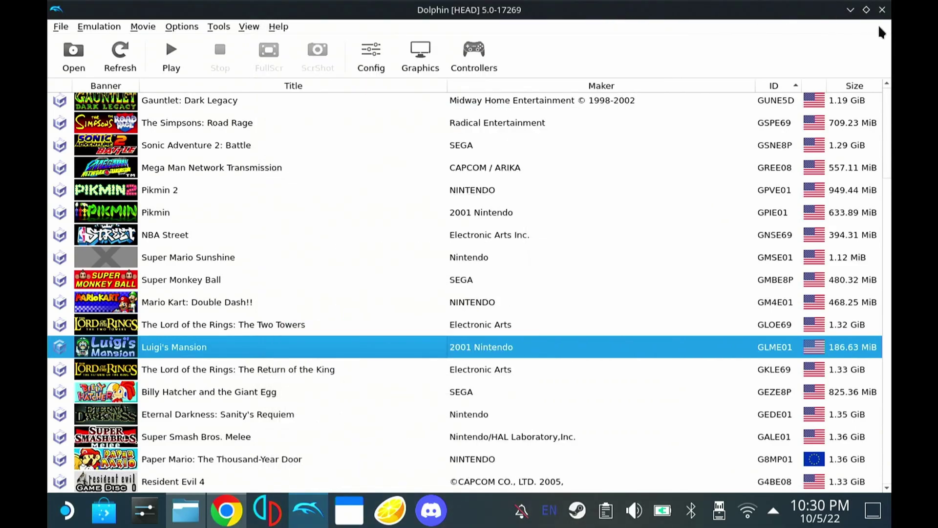
pyautogui.click(849, 10)
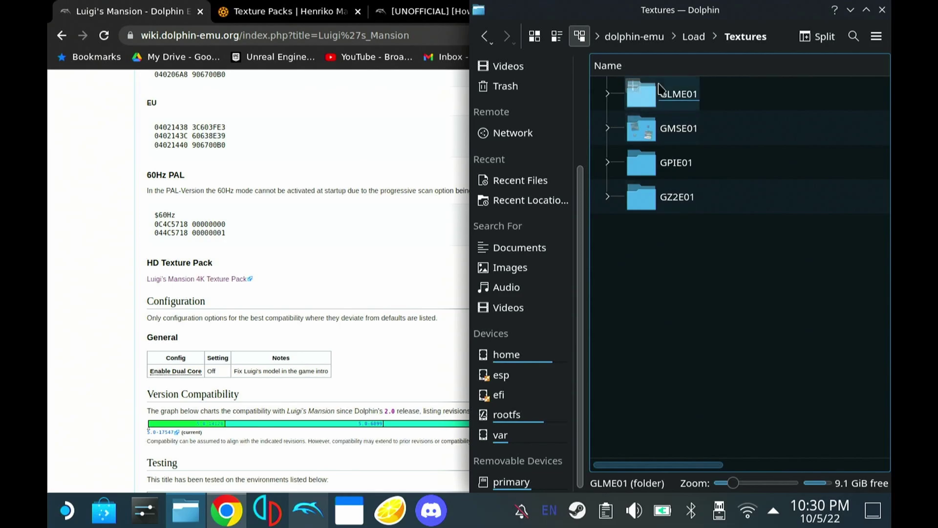
pyautogui.click(683, 95)
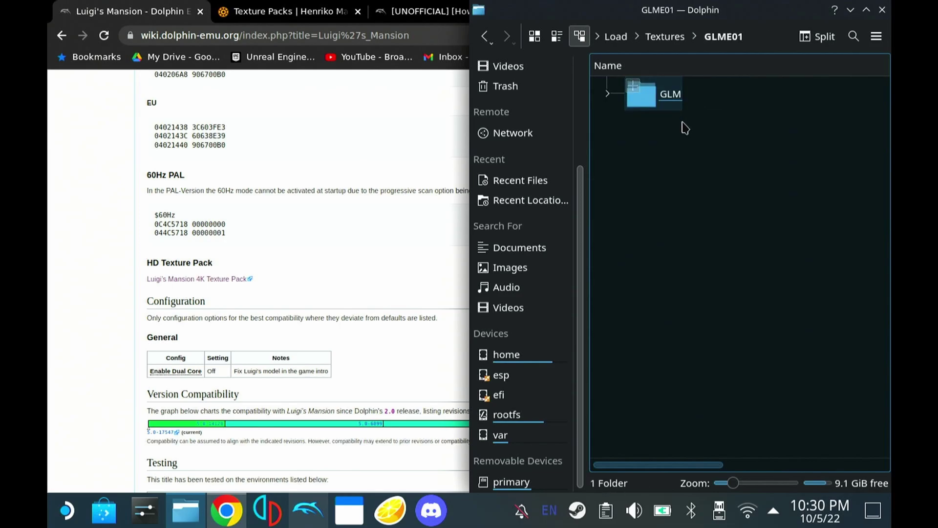
pyautogui.click(672, 43)
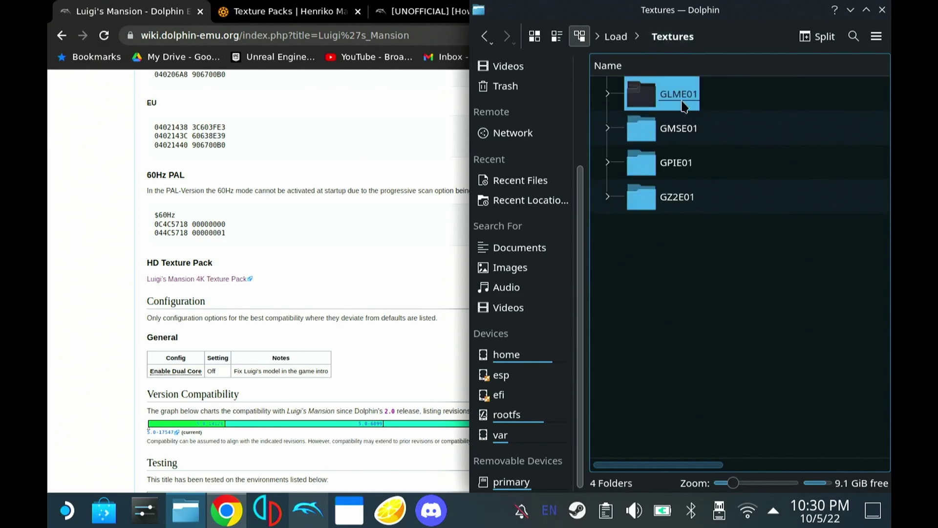
pyautogui.click(676, 100)
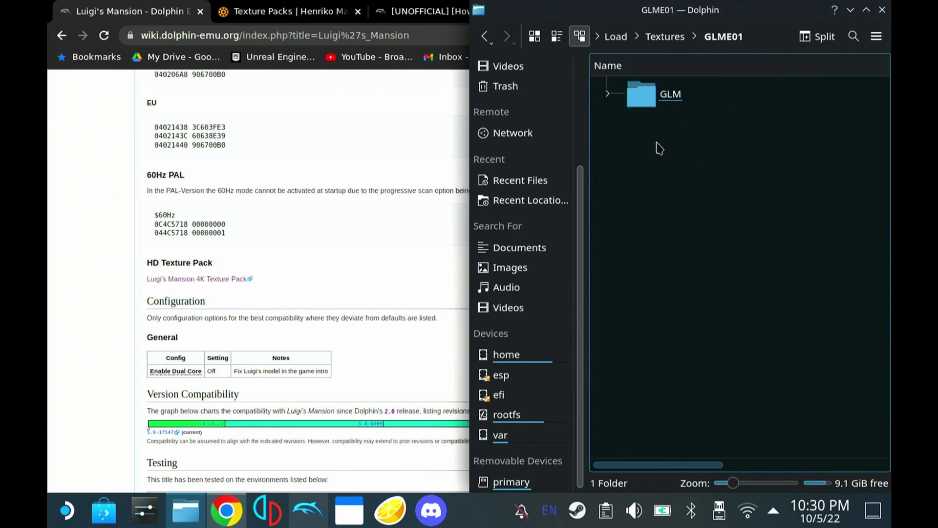
pyautogui.click(674, 97)
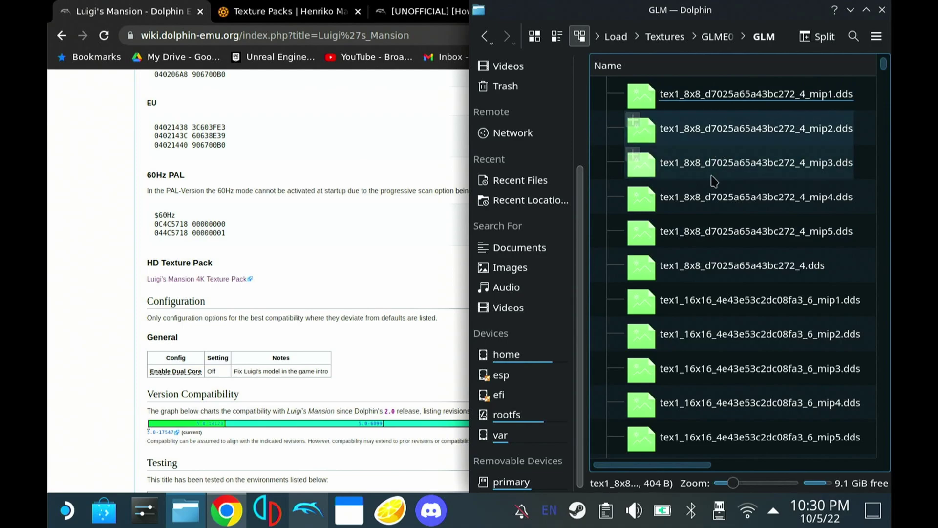
pyautogui.scroll(-10, 720, 161)
pyautogui.scroll(8, 715, 184)
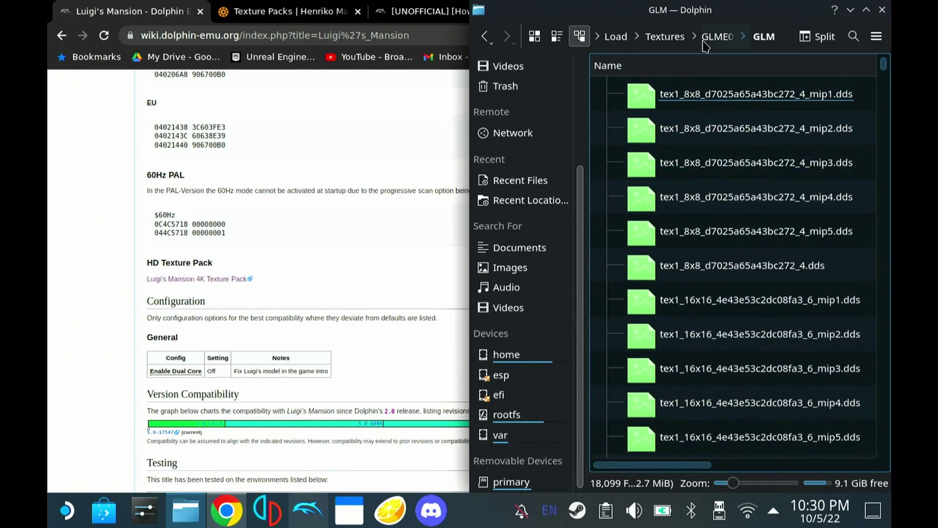
# - Go back up from the GLM folder to the emulator's Load folder
pyautogui.click(717, 43)
pyautogui.click(678, 39)
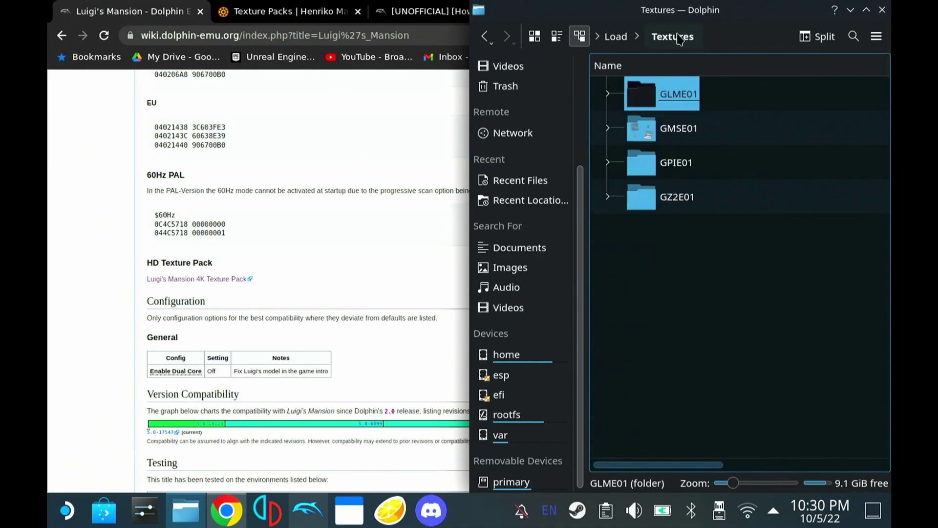
pyautogui.click(617, 37)
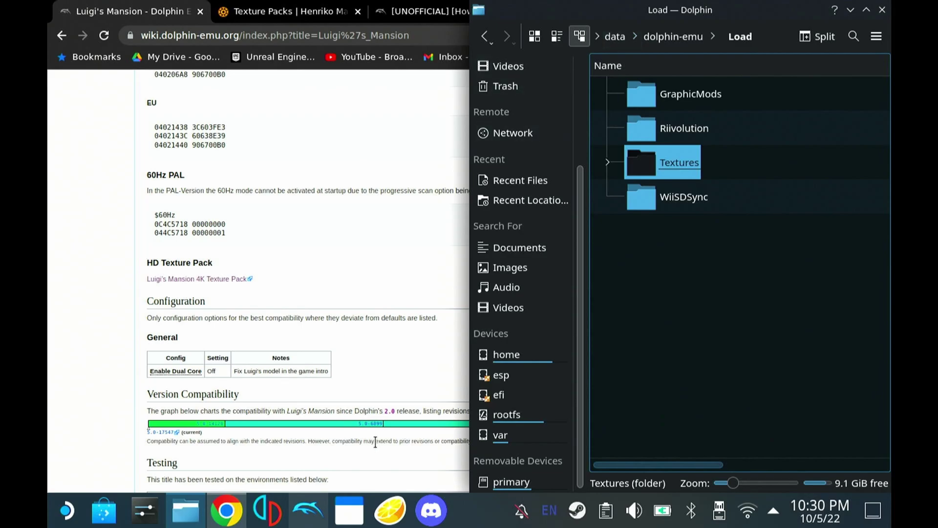
# - Switch back to the Dolphin emulator and close the Luigi's Mansion properties window
pyautogui.click(316, 515)
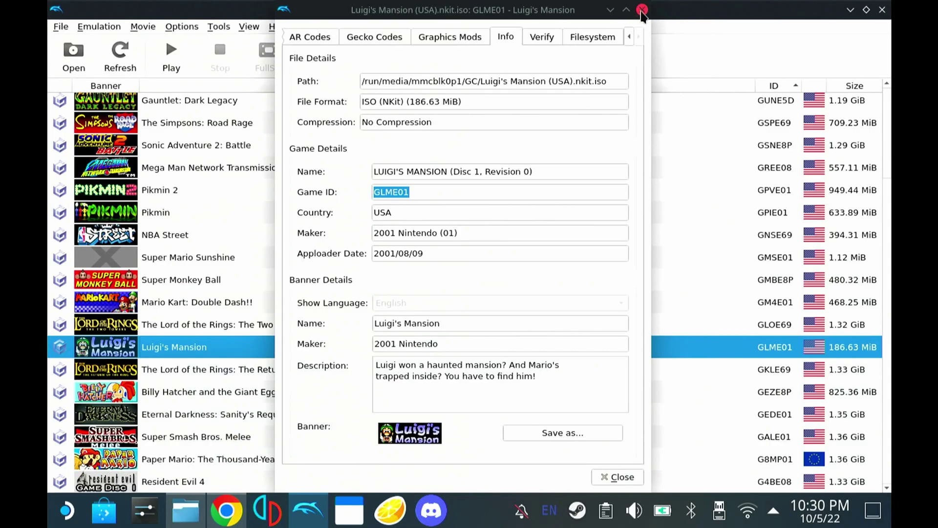
pyautogui.click(641, 10)
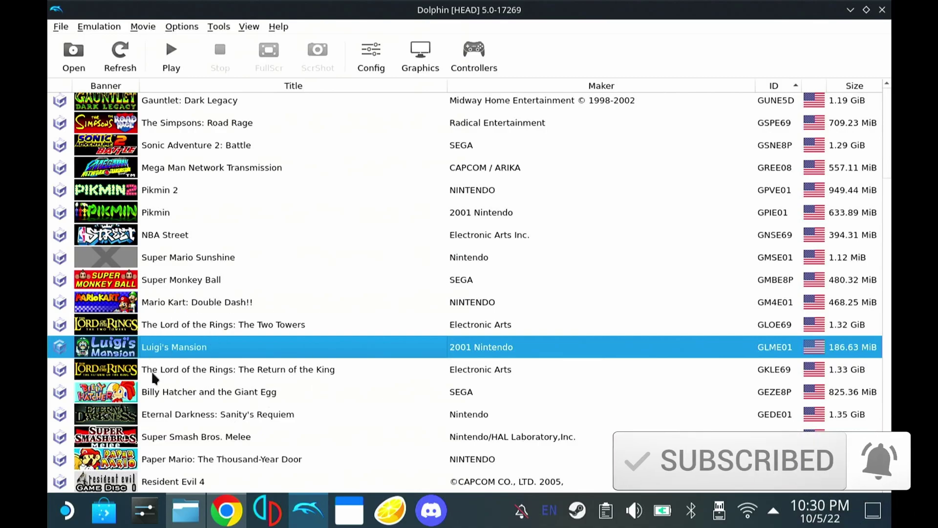
pyautogui.scroll(2, 162, 289)
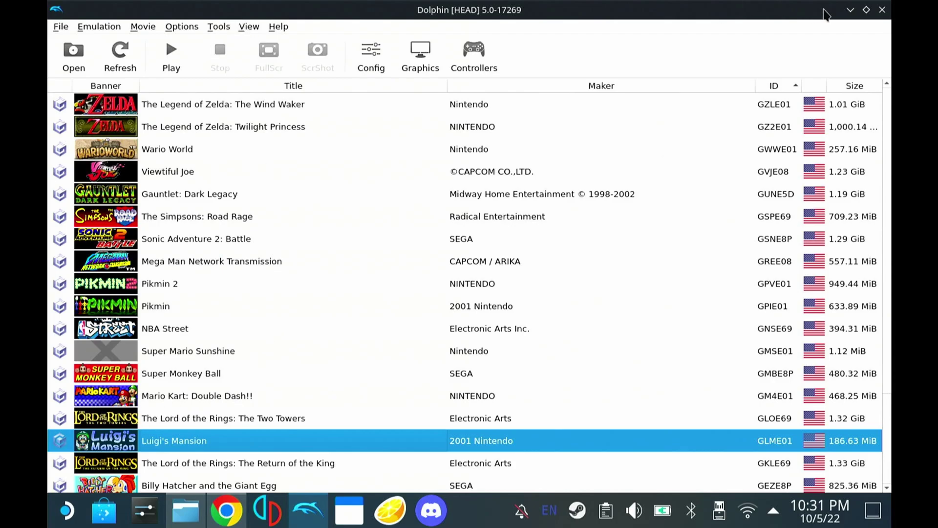
# - In the file manager, open dolphin-emu's GameSettings folder and open GLME01.ini in a text editor window tiled beside it
pyautogui.click(186, 511)
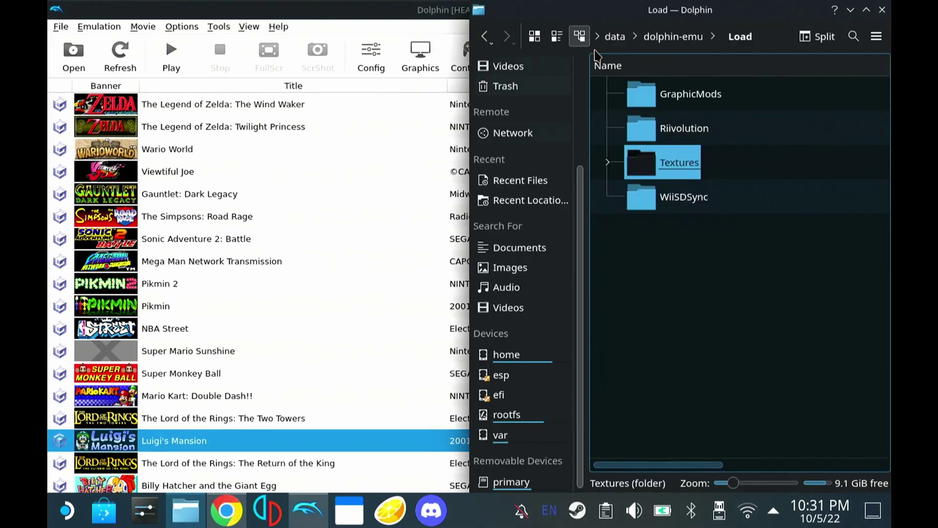
pyautogui.click(673, 36)
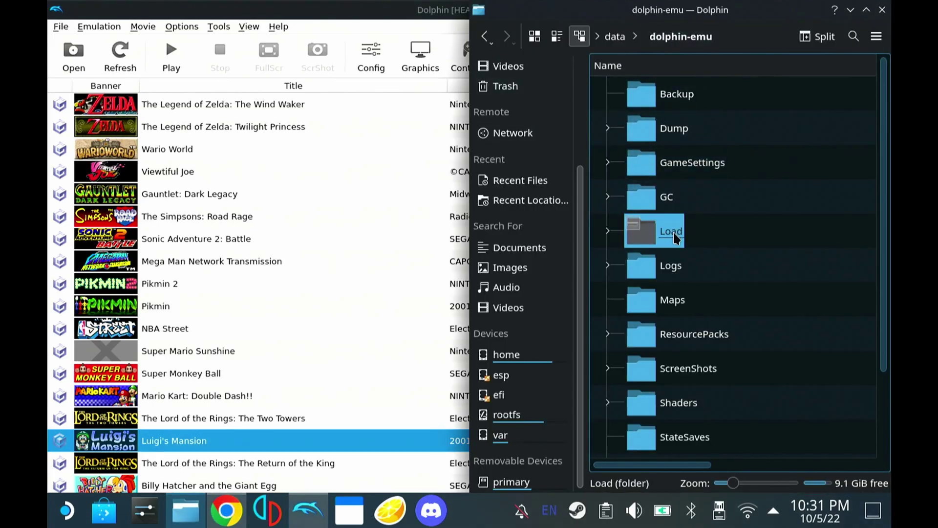
pyautogui.moveTo(676, 238)
pyautogui.mouseDown()
pyautogui.moveTo(678, 195)
pyautogui.moveTo(716, 266)
pyautogui.moveTo(674, 218)
pyautogui.moveTo(654, 27)
pyautogui.moveTo(684, 44)
pyautogui.mouseUp()
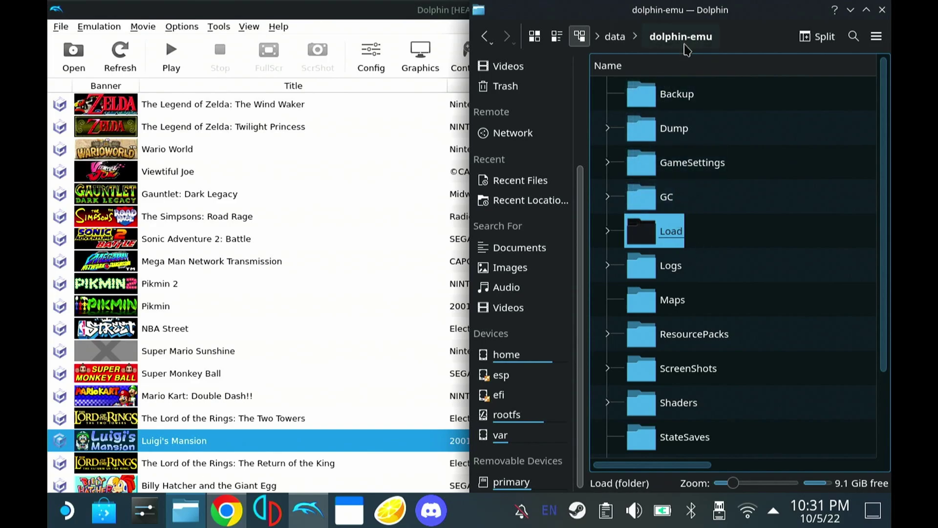
pyautogui.click(706, 164)
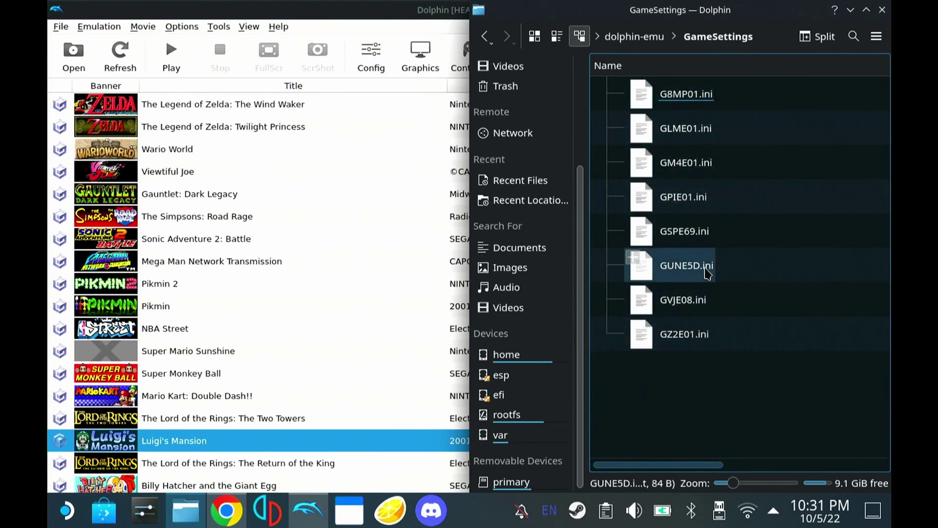
pyautogui.hscroll(1, 674, 265)
pyautogui.moveTo(700, 466); pyautogui.dragTo(681, 467)
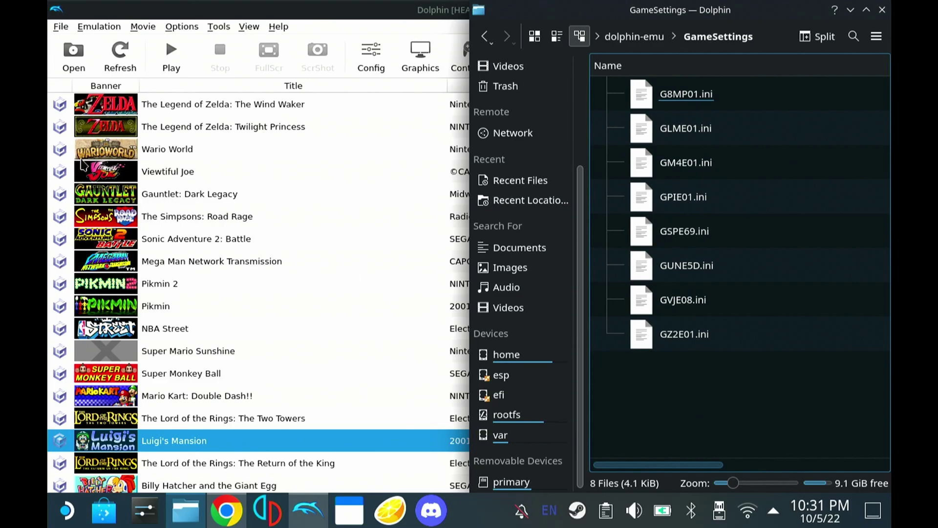
pyautogui.doubleClick(698, 130)
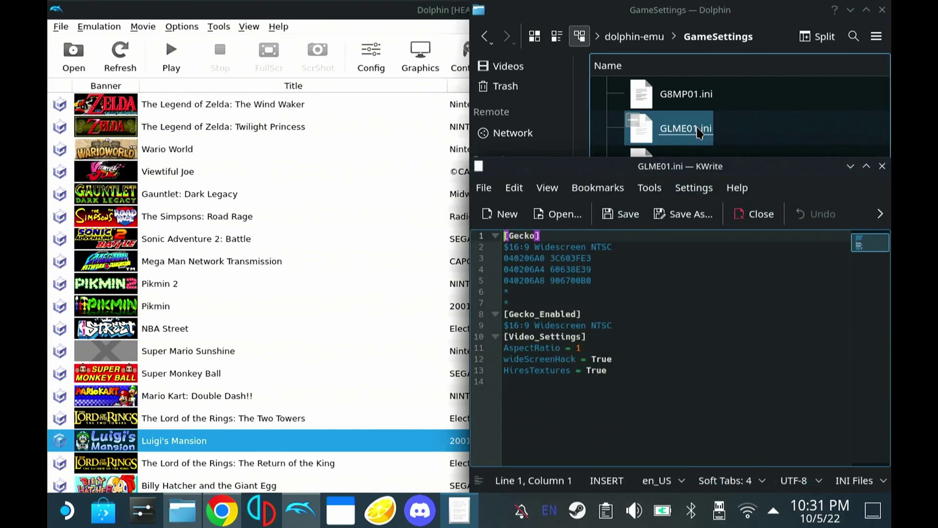
pyautogui.moveTo(781, 168); pyautogui.dragTo(49, 205)
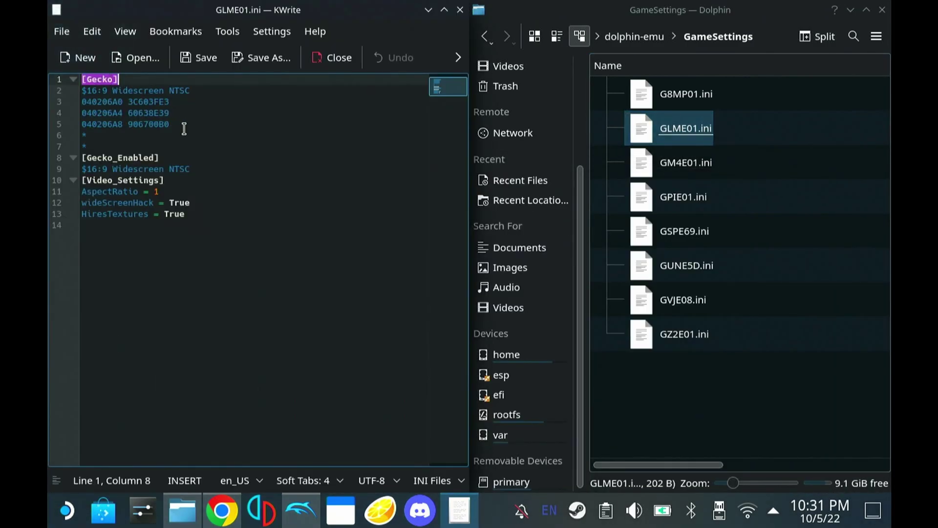
# - Examine the [Gecko] 16:9 Widescreen NTSC code, the [Gecko_Enabled] section and the [Video_Settings] lines in GLME01.ini by highlighting each
pyautogui.moveTo(184, 129); pyautogui.dragTo(80, 79)
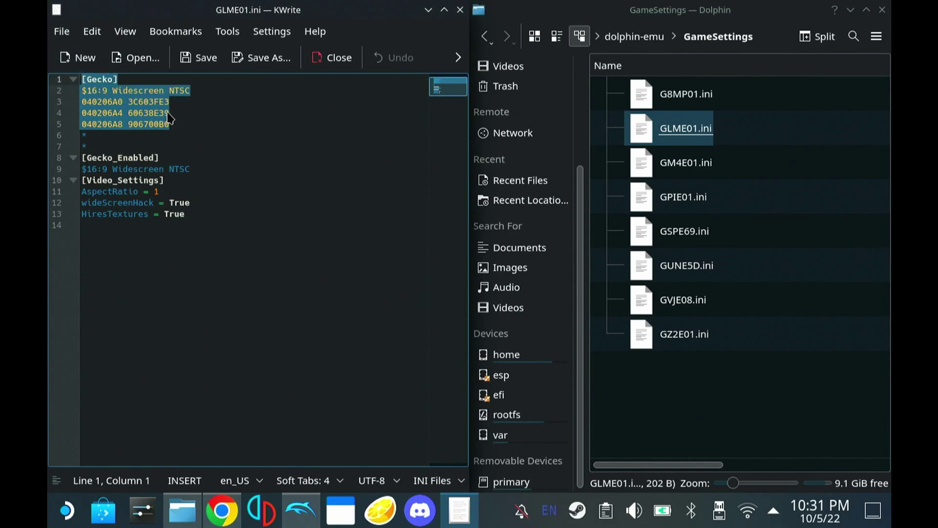
pyautogui.click(188, 126)
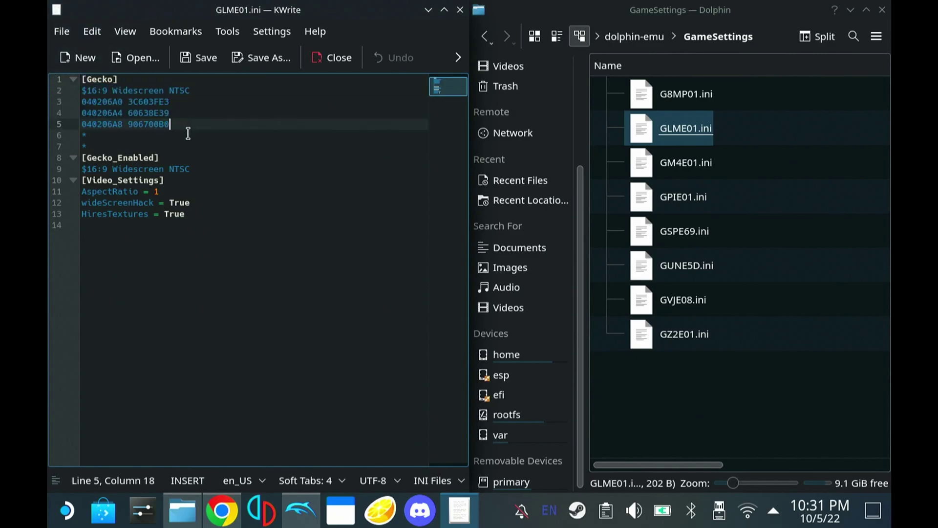
pyautogui.moveTo(188, 128); pyautogui.dragTo(75, 81)
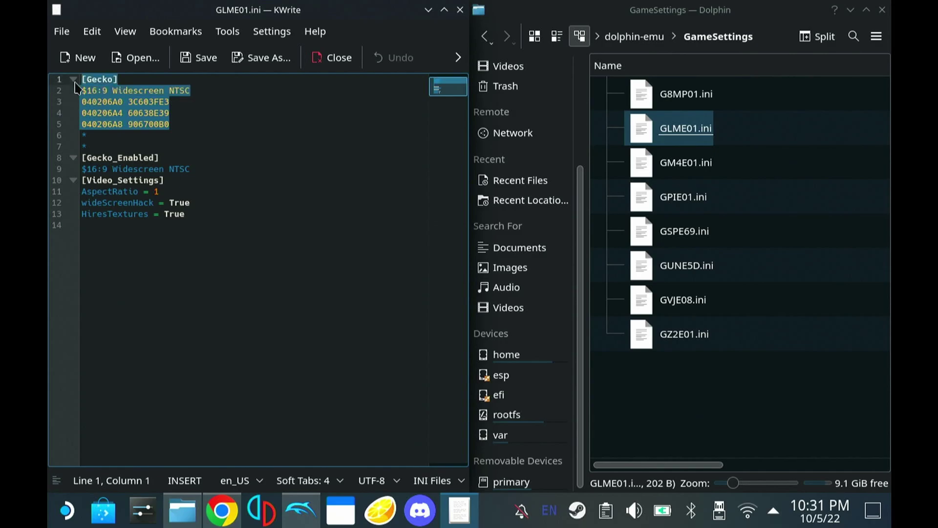
pyautogui.click(184, 125)
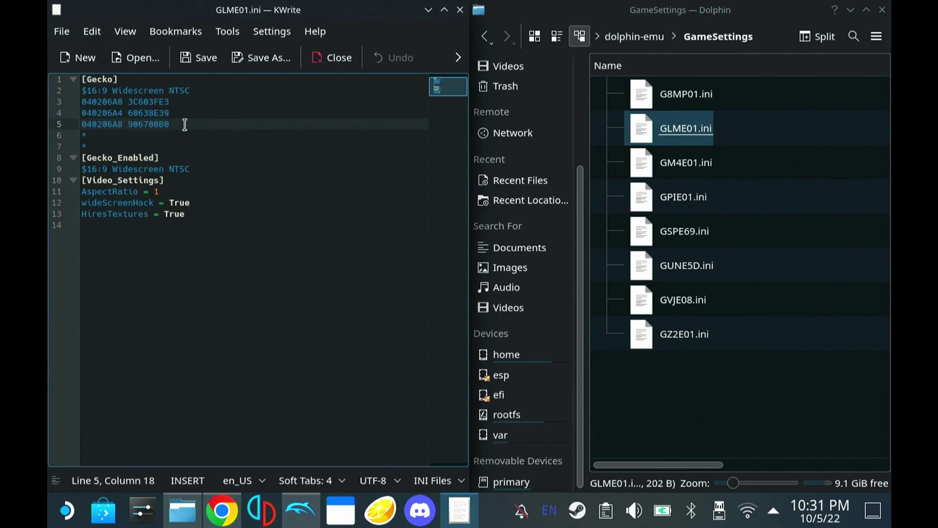
pyautogui.moveTo(184, 125); pyautogui.dragTo(75, 94)
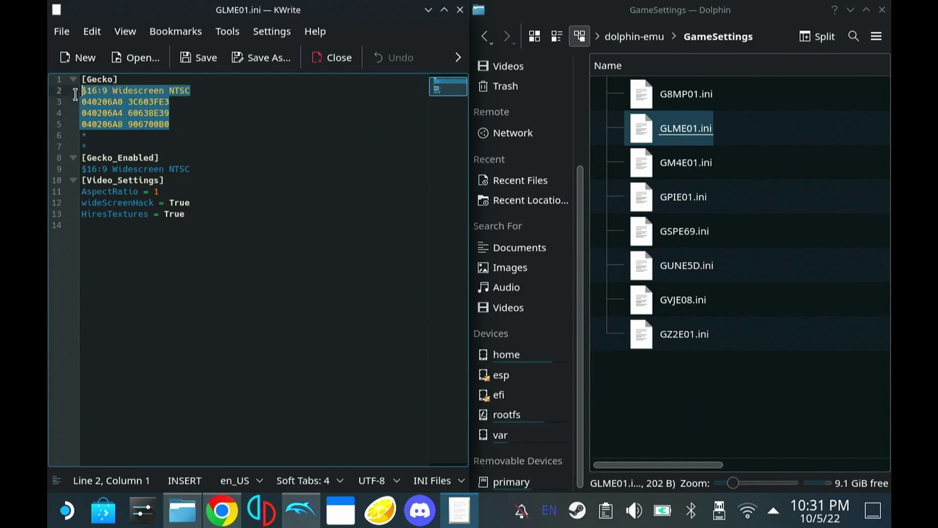
pyautogui.click(114, 102)
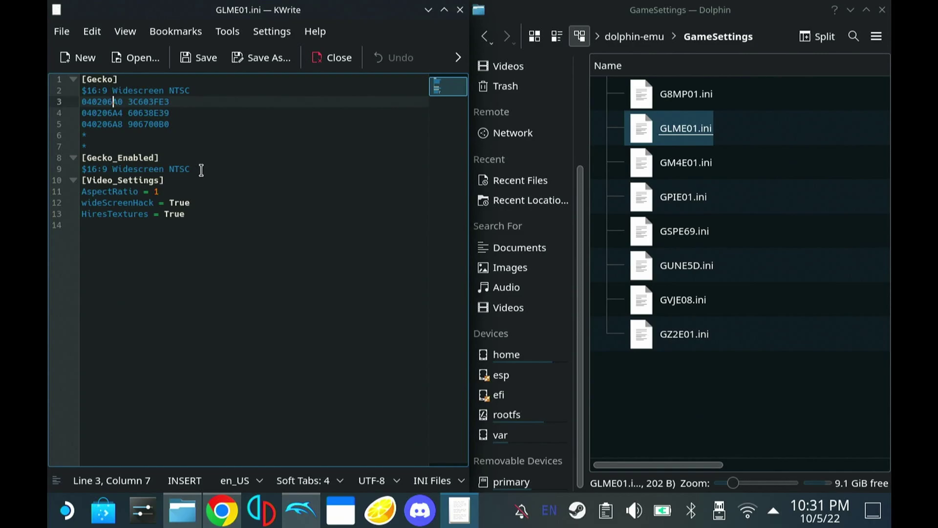
pyautogui.moveTo(201, 170); pyautogui.dragTo(82, 157)
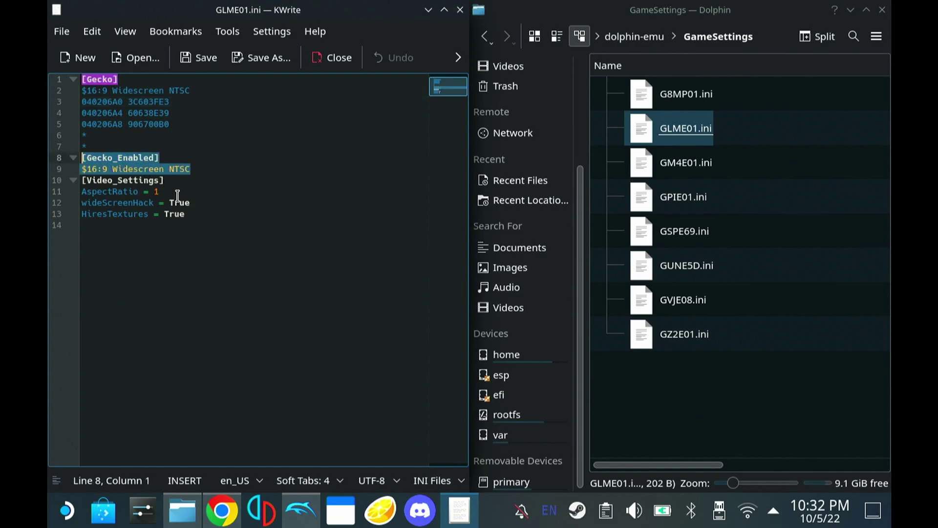
pyautogui.moveTo(194, 222); pyautogui.dragTo(100, 192)
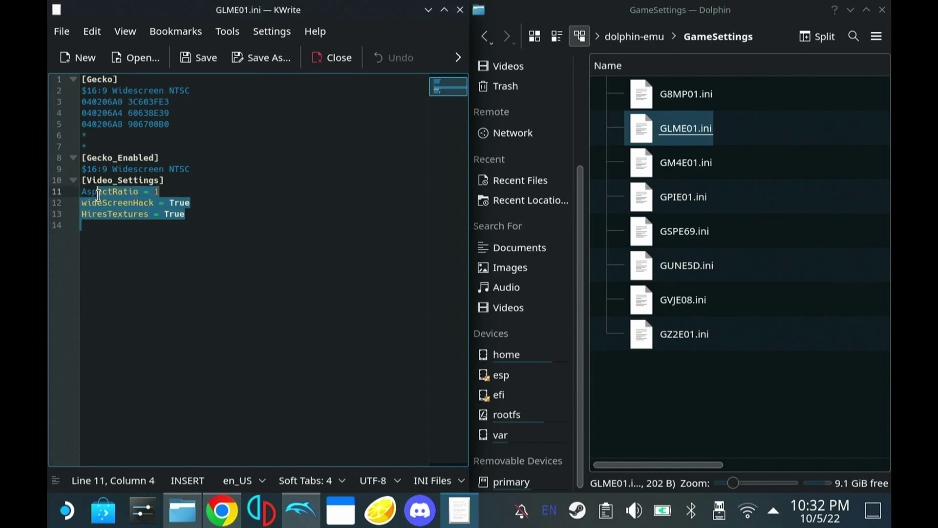
pyautogui.click(194, 330)
# - Switch to the browser's gameini settings guide and read it down to the Choosing Aspect Ratio section, highlighting the AspectRatio = 1 entry
pyautogui.click(221, 511)
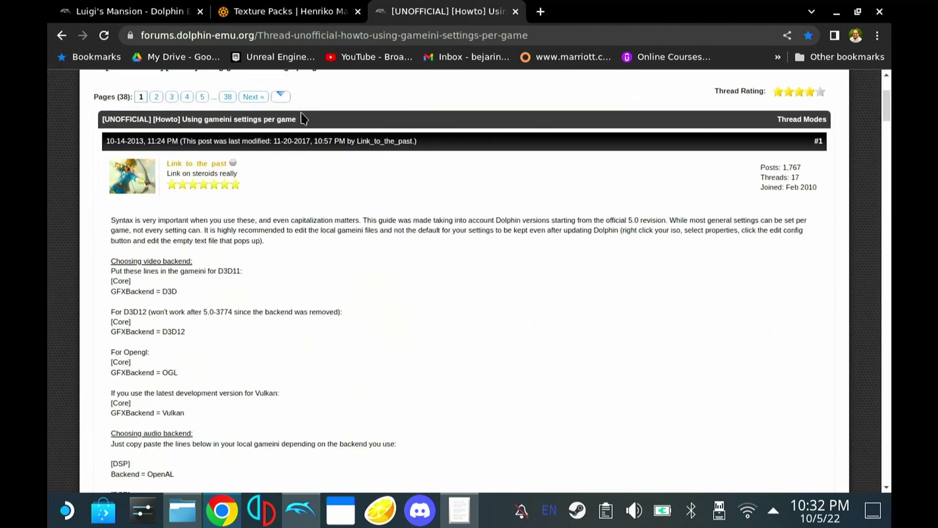
pyautogui.scroll(-3, 131, 235)
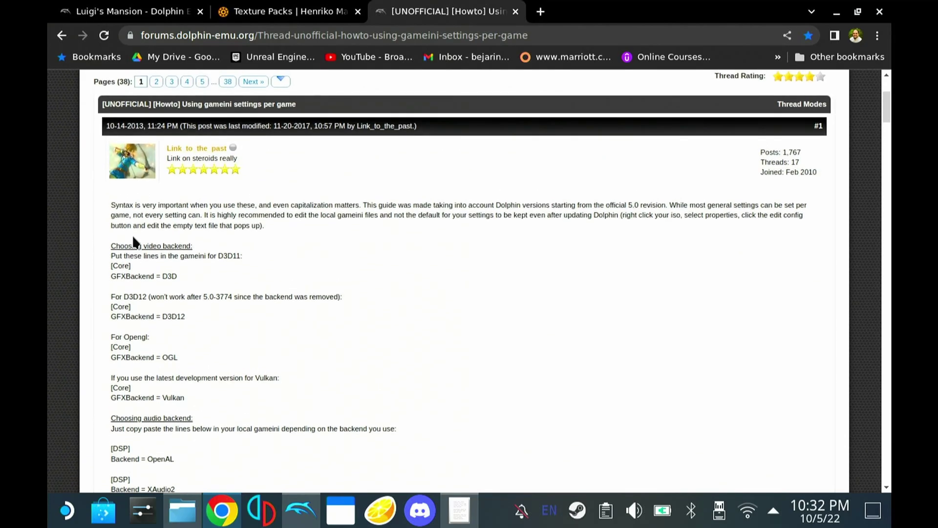
pyautogui.scroll(-6, 139, 377)
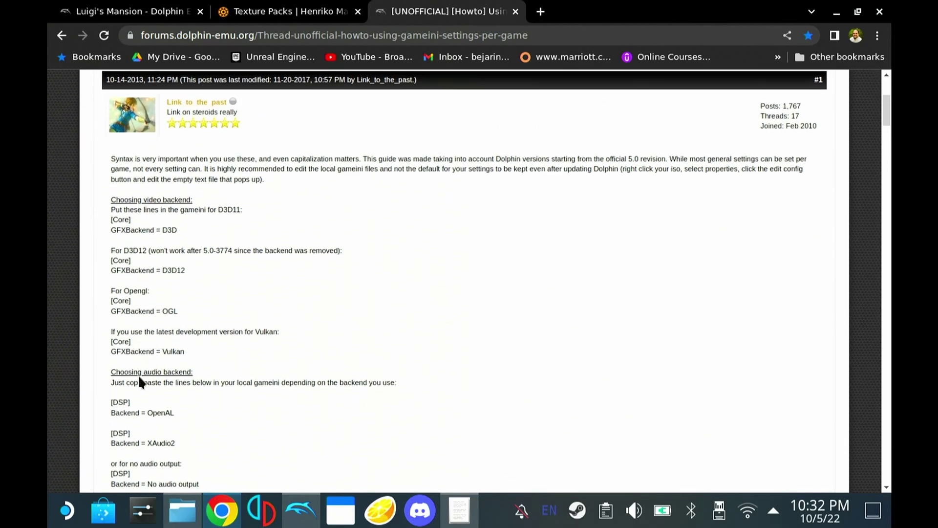
pyautogui.scroll(-5, 137, 375)
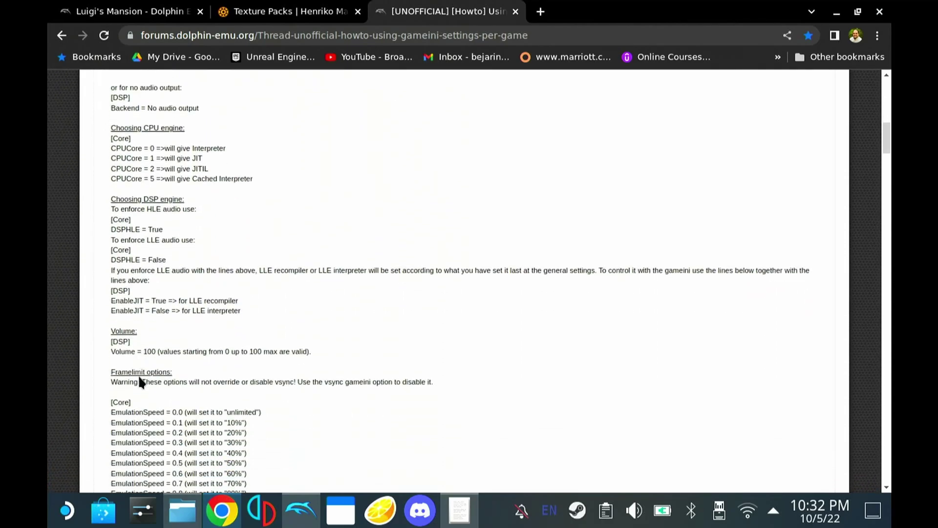
pyautogui.scroll(-15, 241, 377)
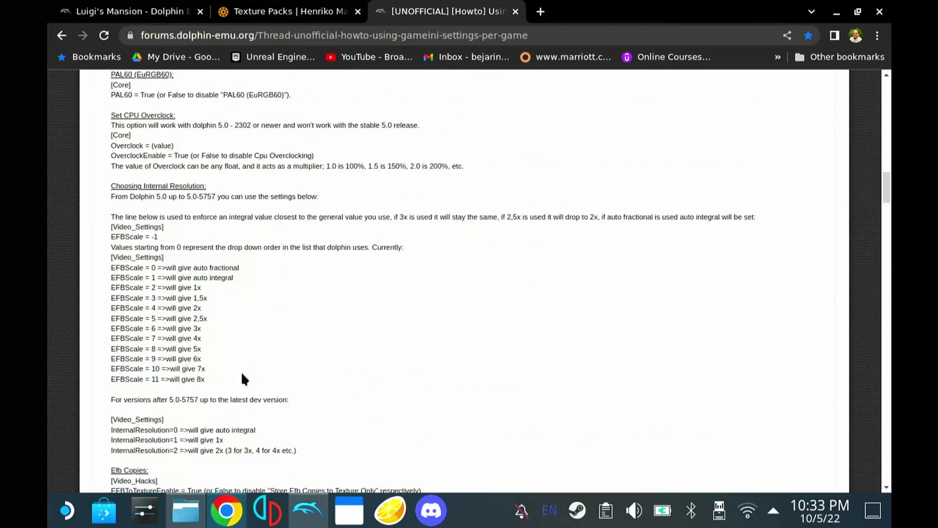
pyautogui.scroll(-9, 243, 376)
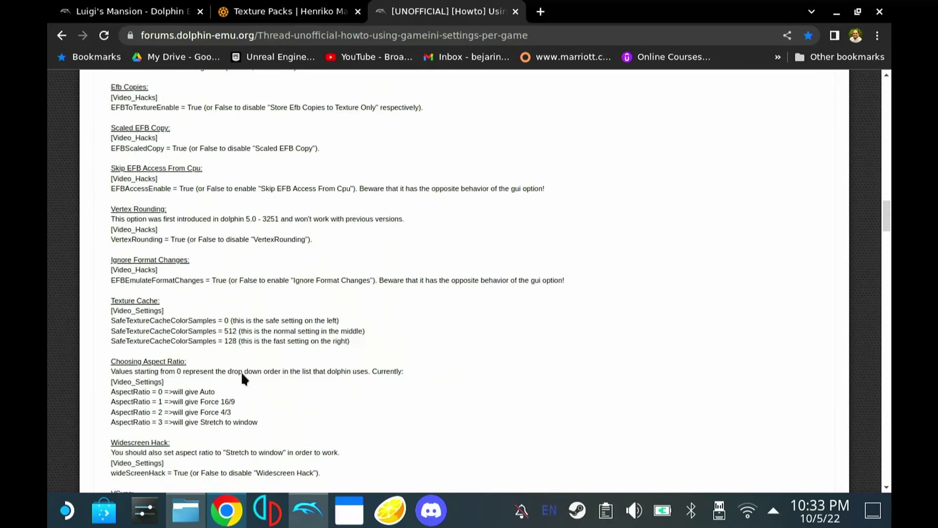
pyautogui.scroll(-4, 242, 371)
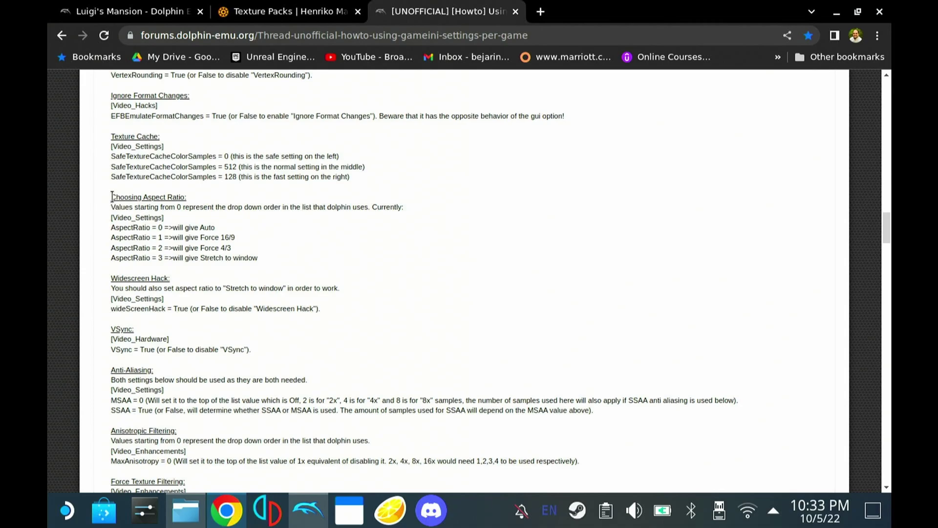
pyautogui.moveTo(112, 197); pyautogui.dragTo(221, 207)
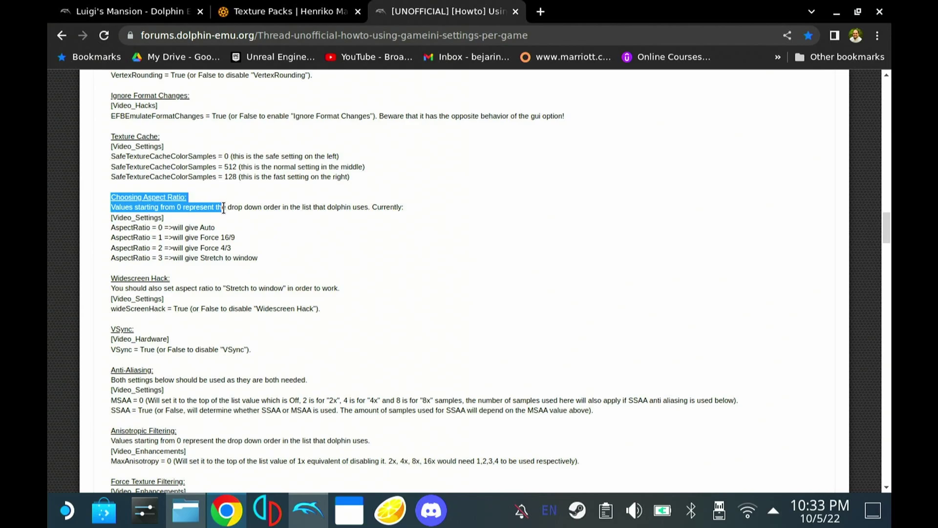
pyautogui.moveTo(223, 209); pyautogui.dragTo(106, 240)
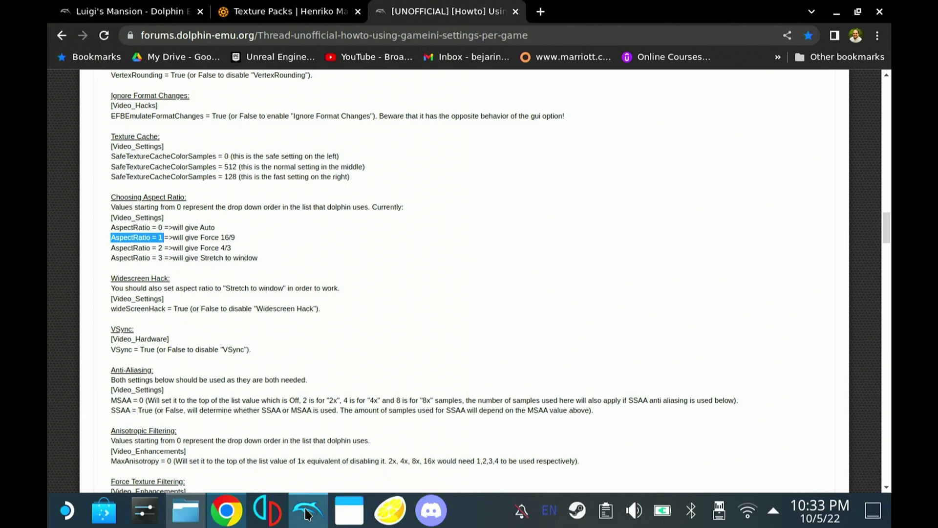
# - Reopen GLME01.ini from the GameSettings folder in the text editor and highlight its [Video_Settings] header above the AspectRatio line
pyautogui.click(186, 496)
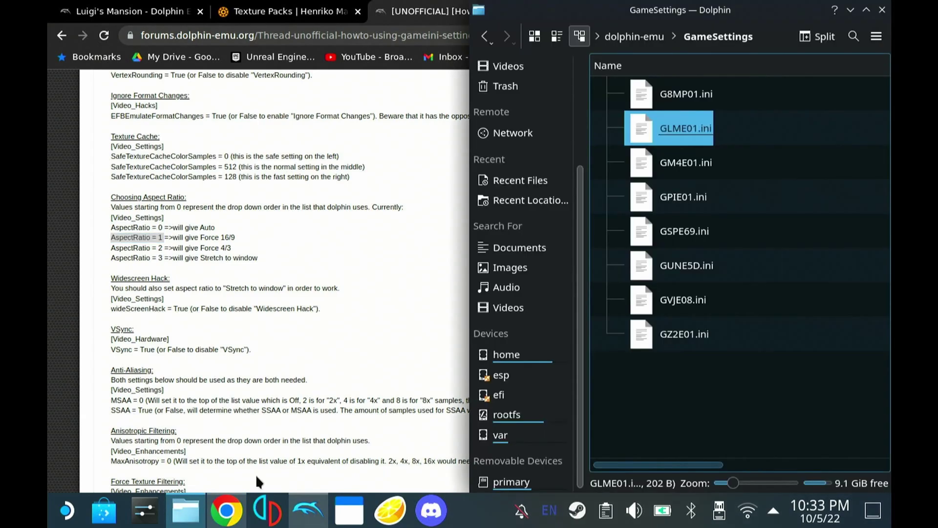
pyautogui.click(675, 127)
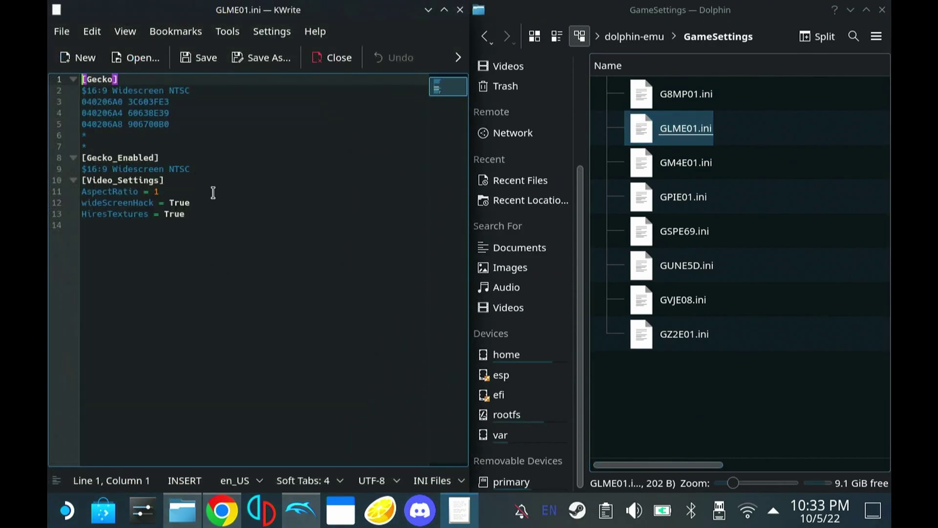
pyautogui.click(154, 191)
pyautogui.click(149, 191)
pyautogui.click(127, 191)
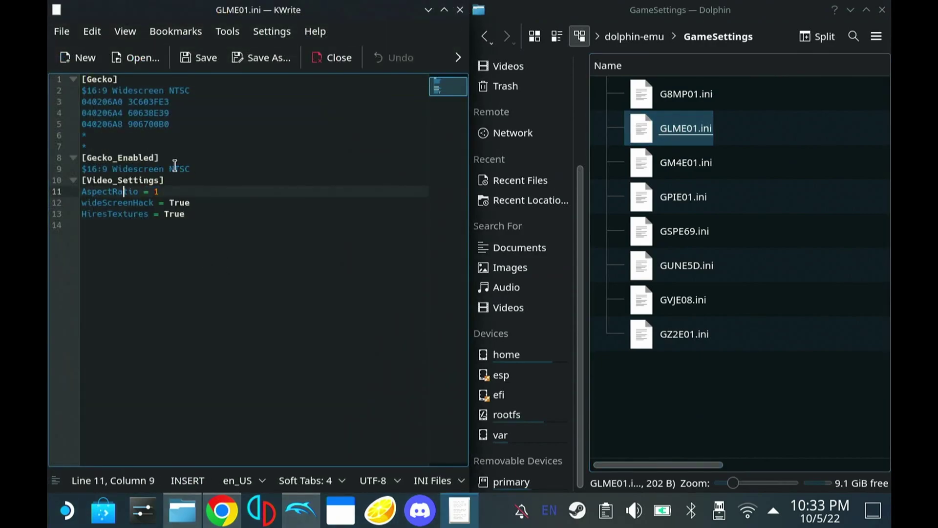
pyautogui.click(175, 180)
pyautogui.moveTo(175, 180); pyautogui.dragTo(82, 183)
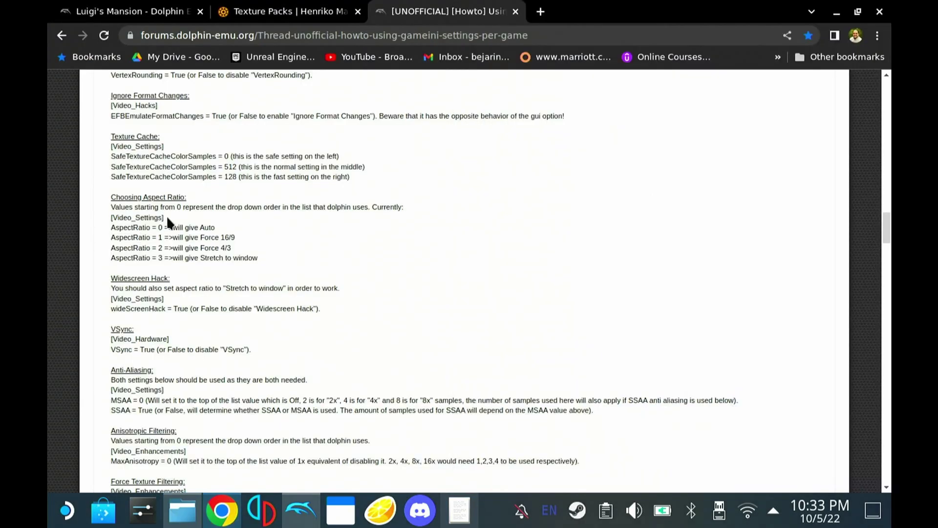
# - Examine the guide's Choosing Aspect Ratio, Widescreen Hack, VSync and Anti-Aliasing sections, highlighting the Force 16/9 entry and the option names
pyautogui.moveTo(166, 215); pyautogui.dragTo(105, 214)
pyautogui.click(162, 238)
pyautogui.moveTo(162, 238); pyautogui.dragTo(127, 240)
pyautogui.click(239, 240)
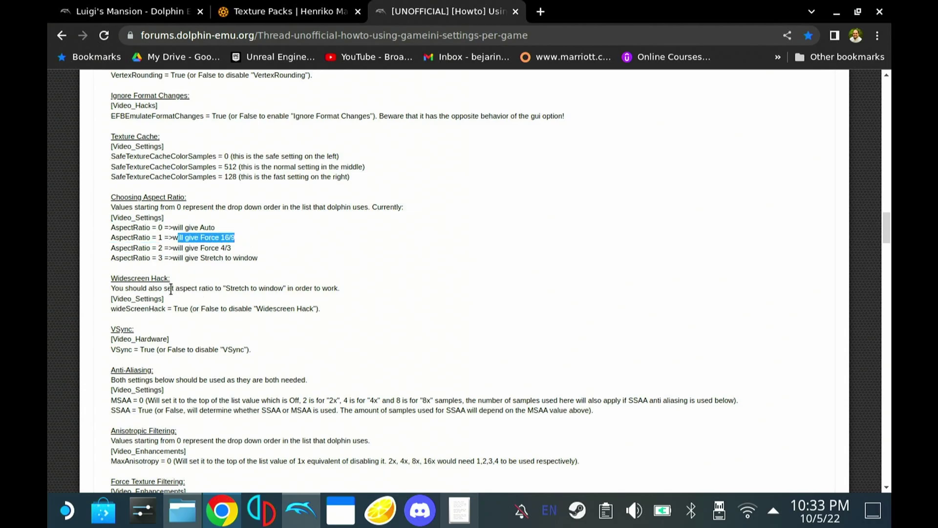
pyautogui.doubleClick(141, 237)
pyautogui.click(131, 288)
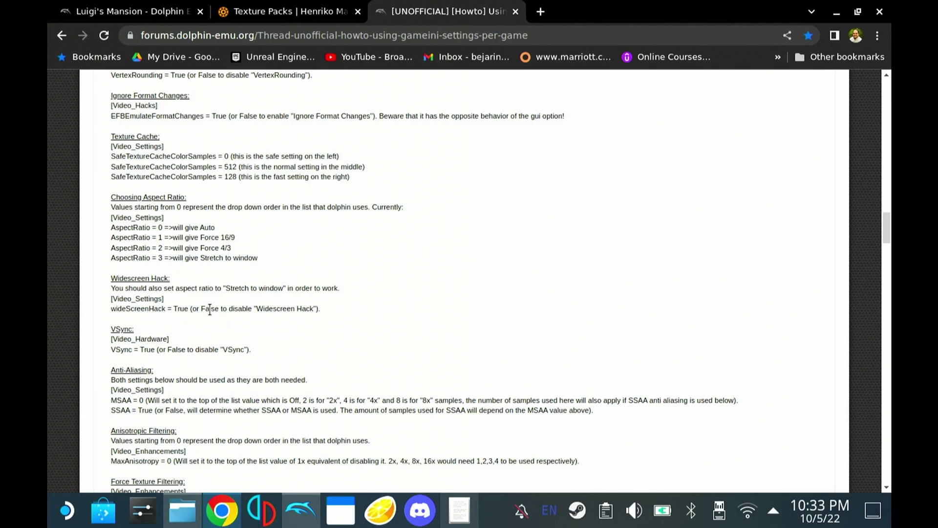
pyautogui.doubleClick(121, 329)
pyautogui.scroll(-1, 132, 322)
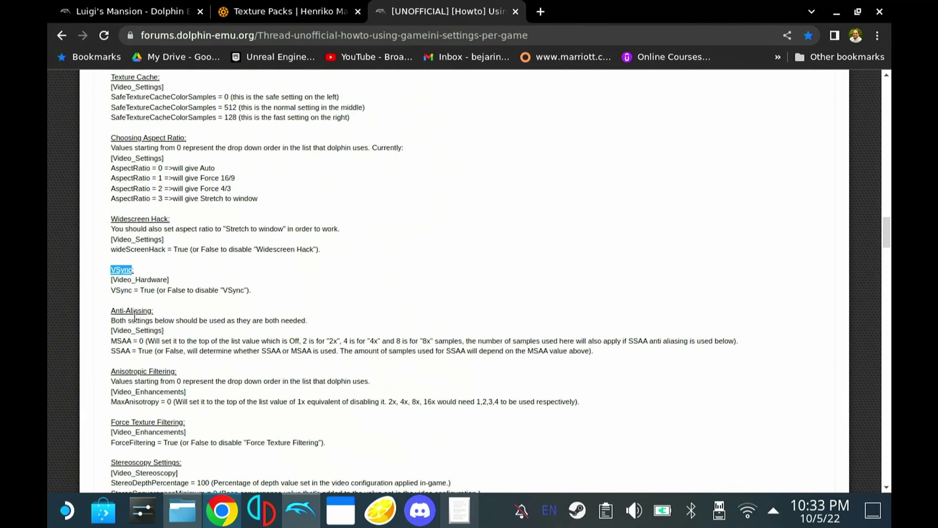
pyautogui.doubleClick(134, 309)
pyautogui.scroll(-3, 138, 310)
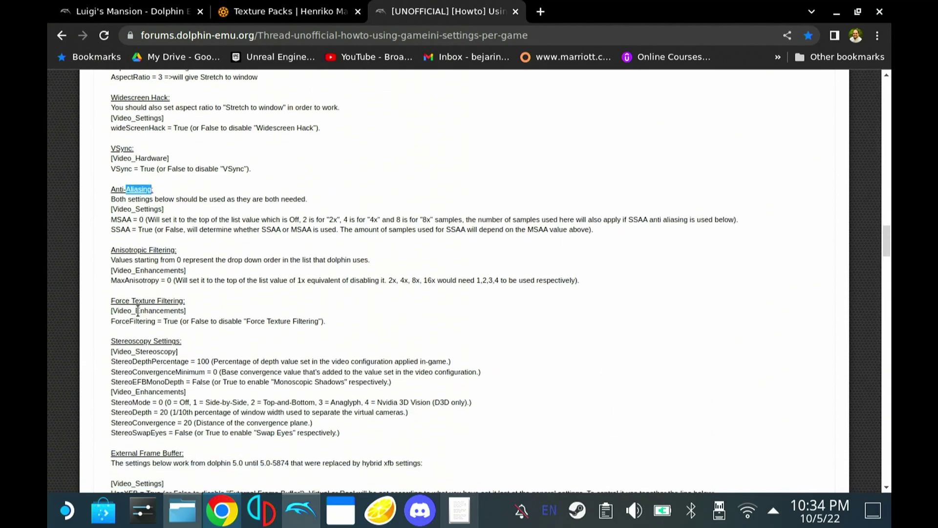
# - Find the guide's GameCube controller profiles section and highlight its [Controls] block and the PadProfile1 line
pyautogui.scroll(-15, 150, 311)
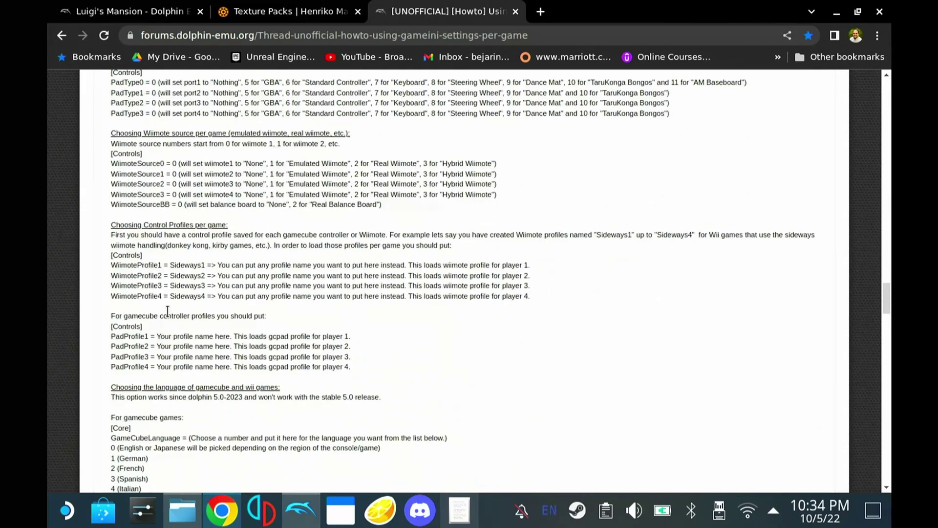
pyautogui.scroll(-1, 147, 312)
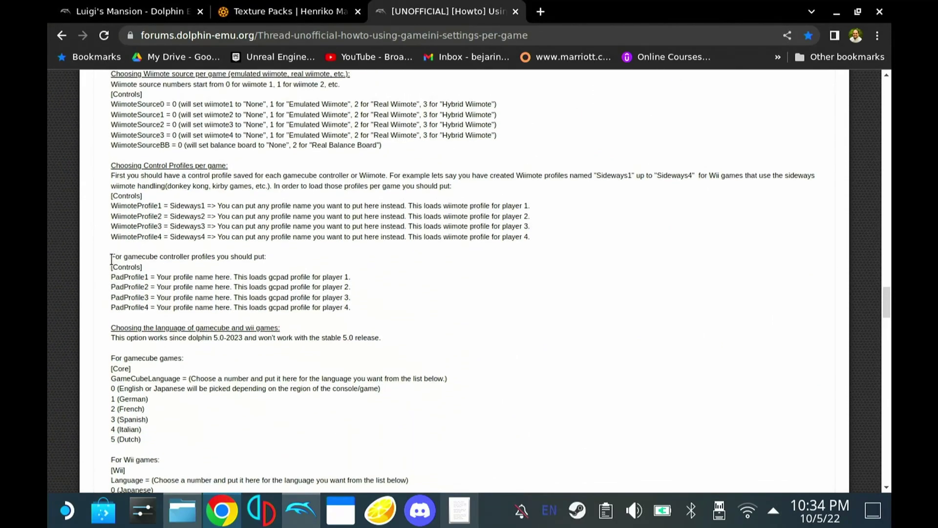
pyautogui.moveTo(128, 252); pyautogui.dragTo(354, 308)
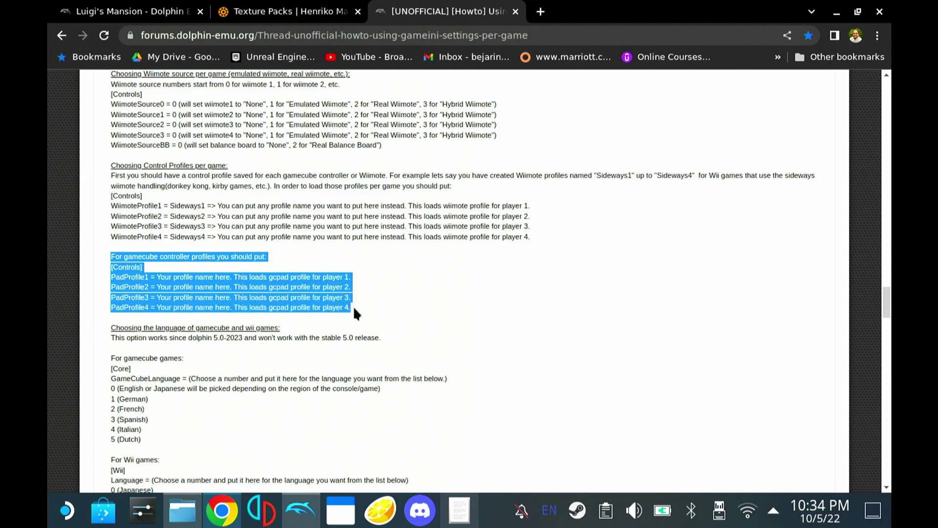
pyautogui.moveTo(105, 274); pyautogui.dragTo(192, 276)
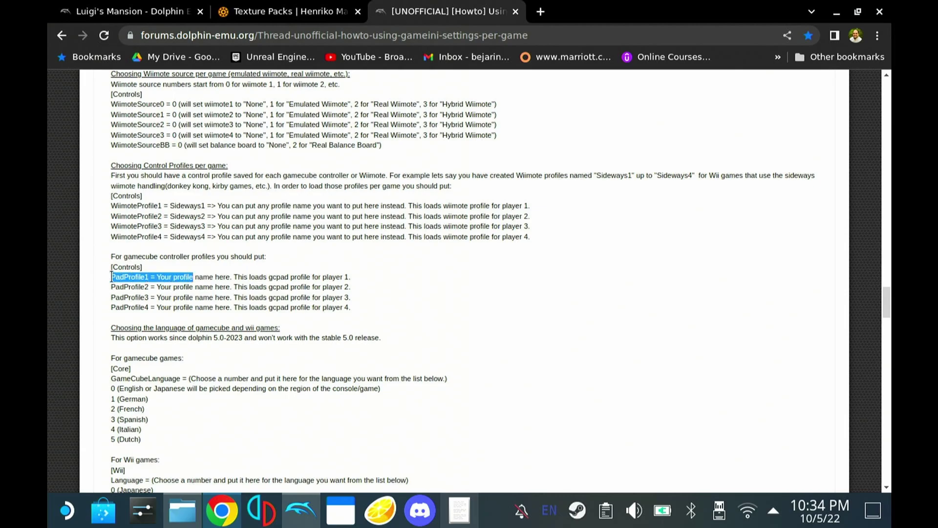
pyautogui.moveTo(111, 276); pyautogui.dragTo(159, 279)
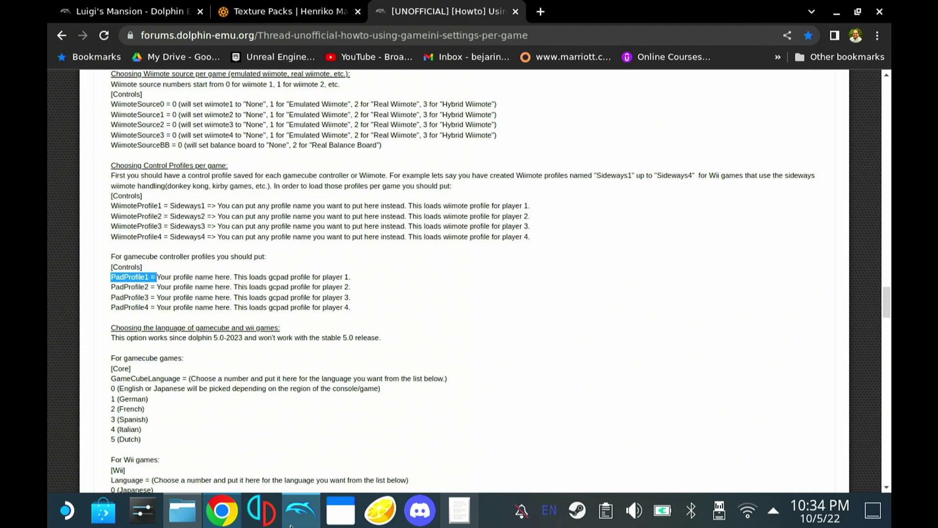
# - Switch to the Dolphin emulator and open the configuration of the Standard Controller on GameCube Port 1
pyautogui.moveTo(296, 524)
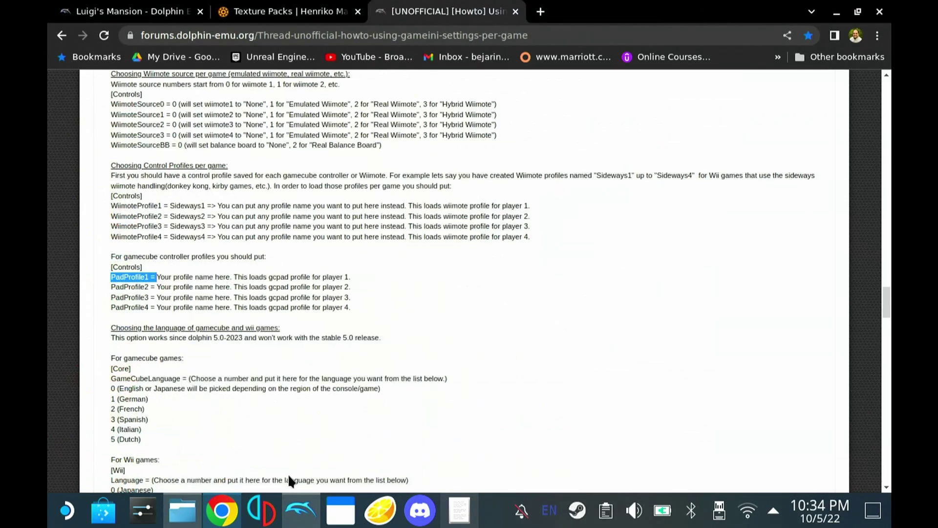
pyautogui.click(299, 513)
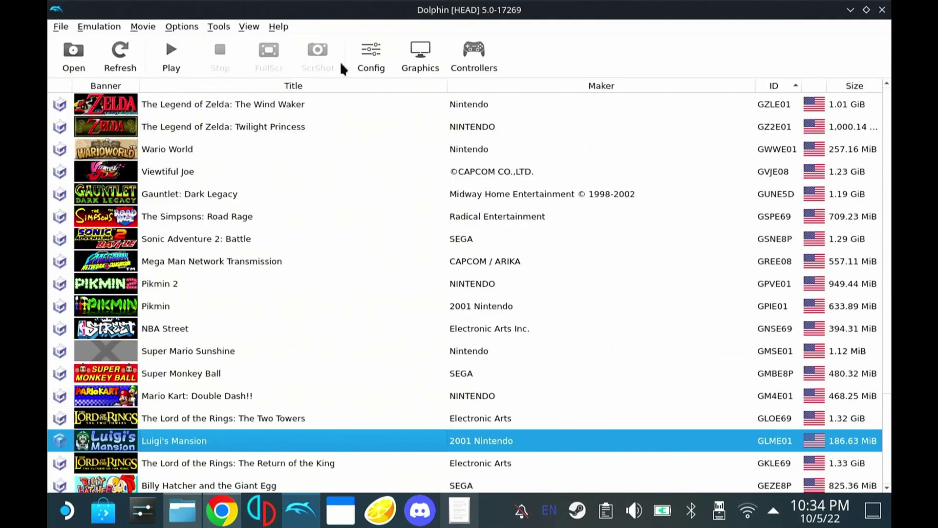
pyautogui.click(473, 53)
pyautogui.click(446, 57)
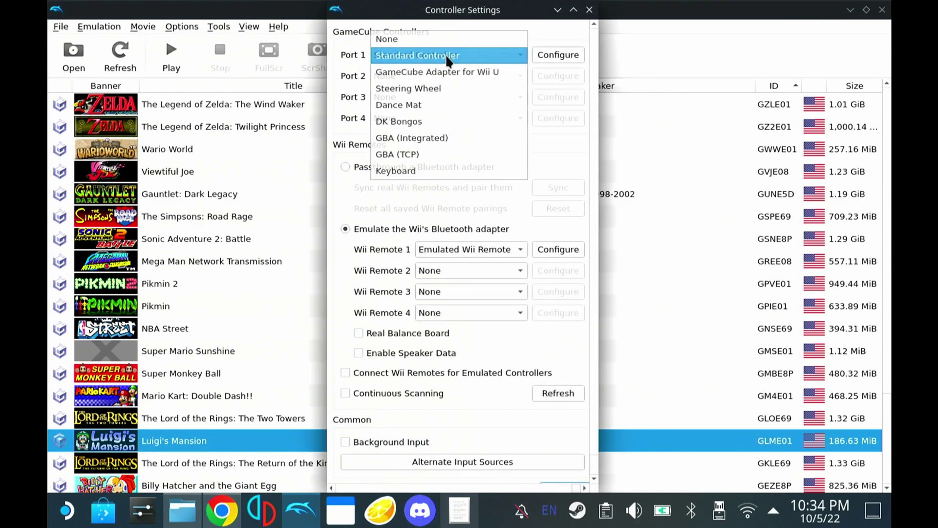
pyautogui.click(445, 56)
pyautogui.click(566, 56)
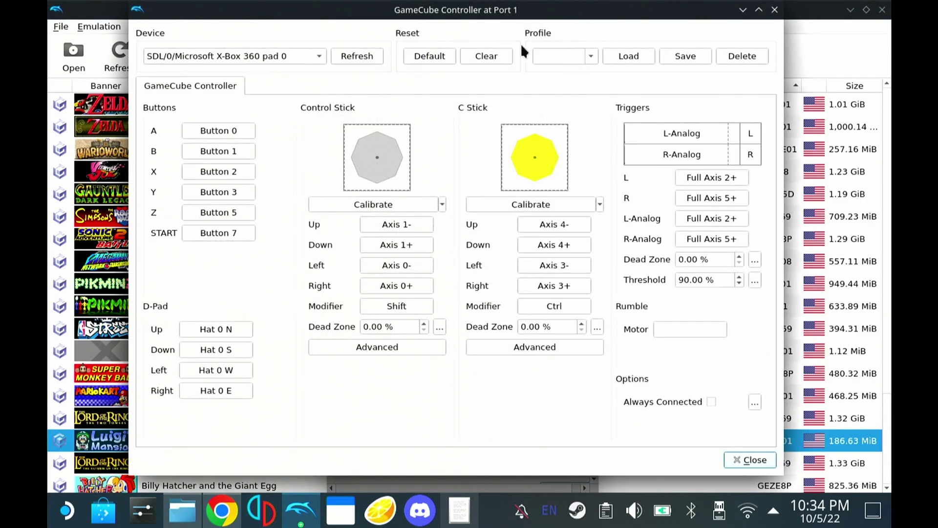
# - Choose sd as the controller profile name, highlight it, and minimize the emulator's windows to get back to the guide
pyautogui.click(557, 56)
pyautogui.write('sd')
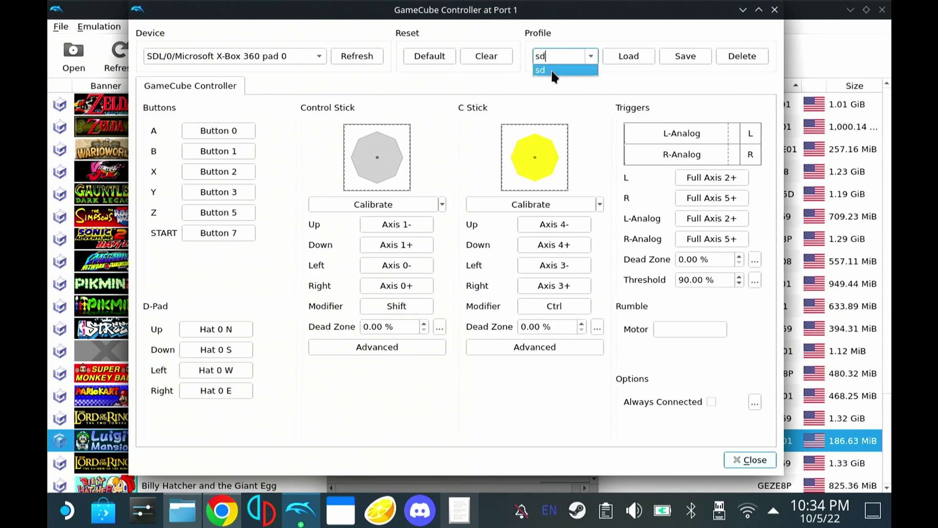
pyautogui.click(550, 69)
pyautogui.moveTo(557, 58); pyautogui.dragTo(534, 59)
pyautogui.click(742, 9)
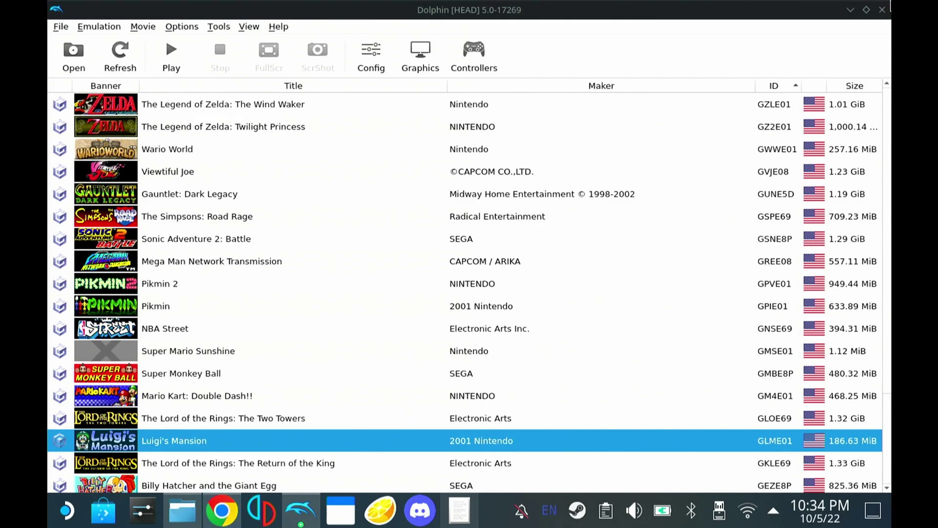
pyautogui.click(850, 9)
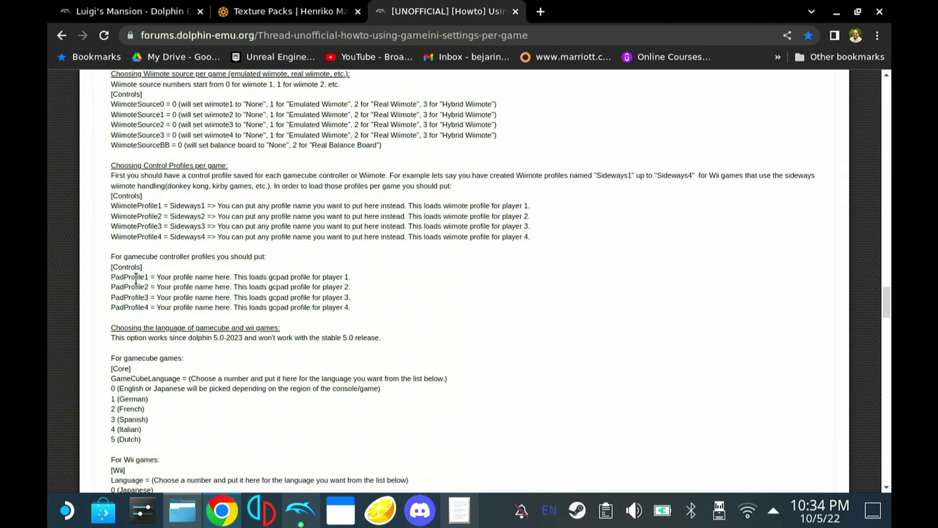
# - Copy the [Controls] header from the guide and add it on line 14 of GLME01.ini, below the HiresTextures line
pyautogui.moveTo(114, 267); pyautogui.dragTo(143, 269)
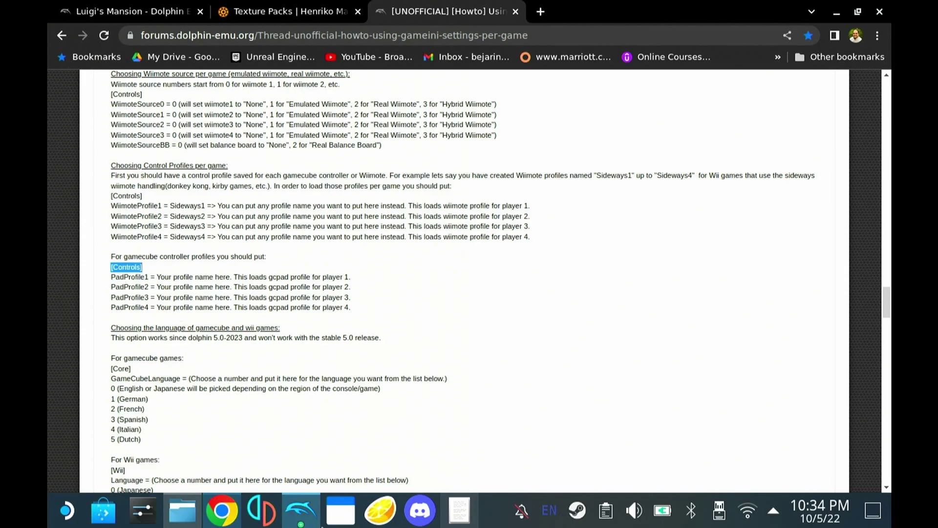
pyautogui.moveTo(460, 510)
pyautogui.click(450, 411)
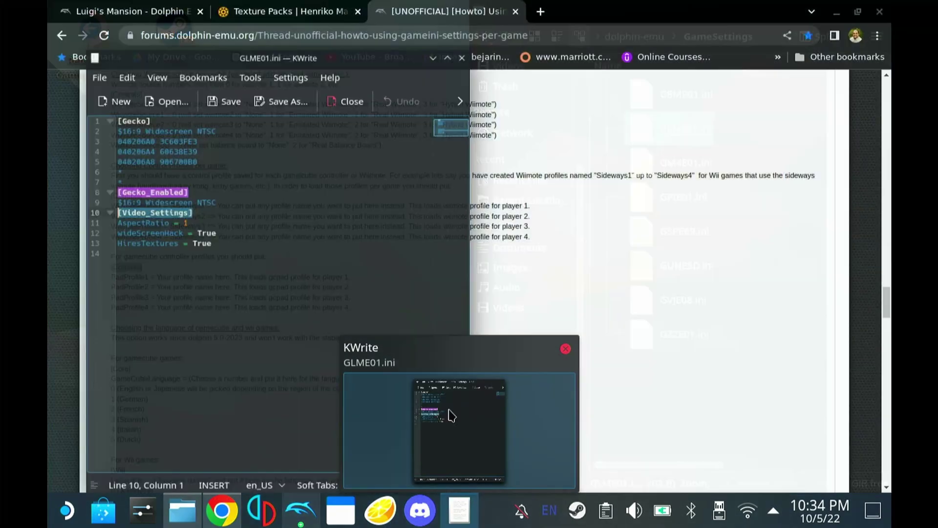
pyautogui.click(141, 238)
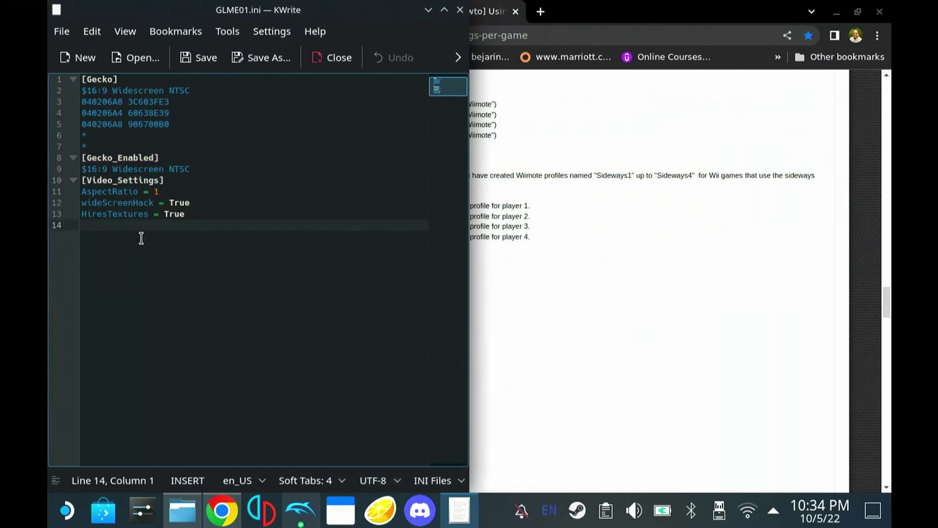
pyautogui.write('[Controls]')
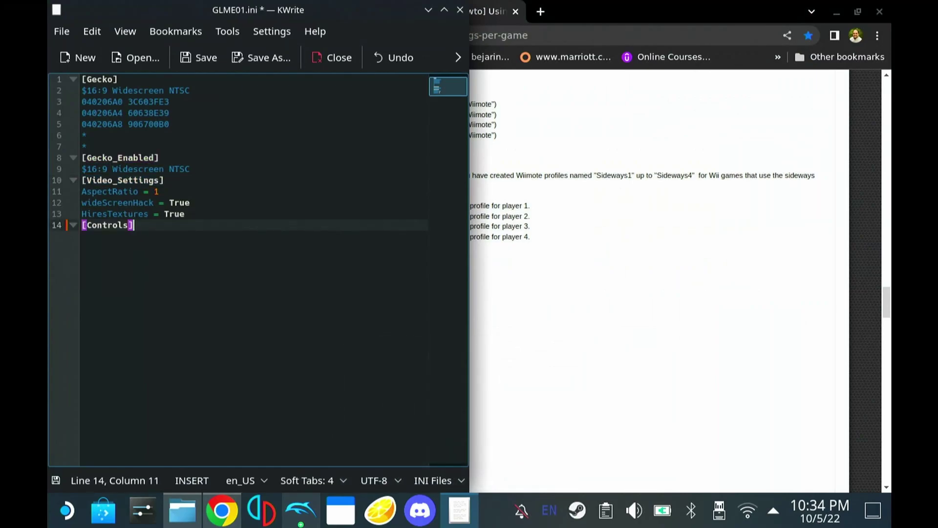
# - Copy "PadProfile1 =" from the guide and add the line PadProfile1 = sd below [Controls] in GLME01.ini
pyautogui.click(646, 299)
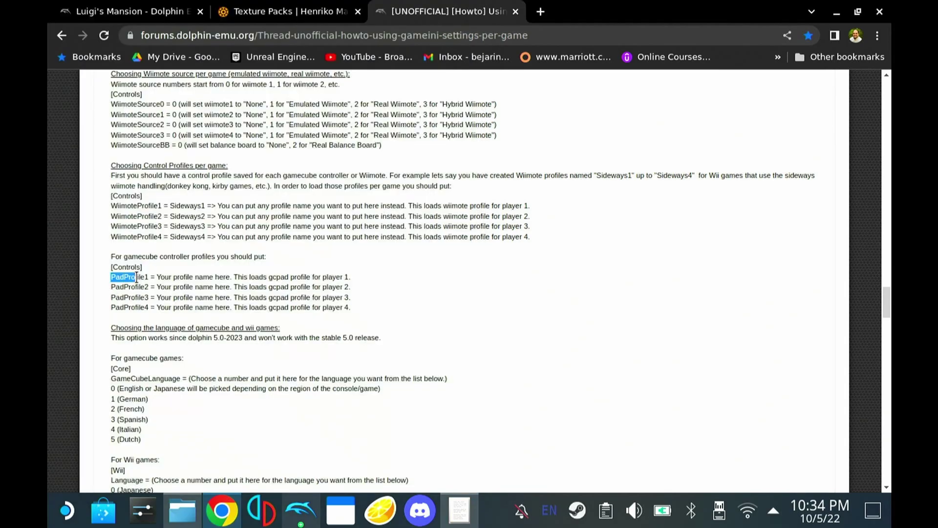
pyautogui.moveTo(137, 277); pyautogui.dragTo(157, 277)
pyautogui.hotkey('ctrl', 'c')
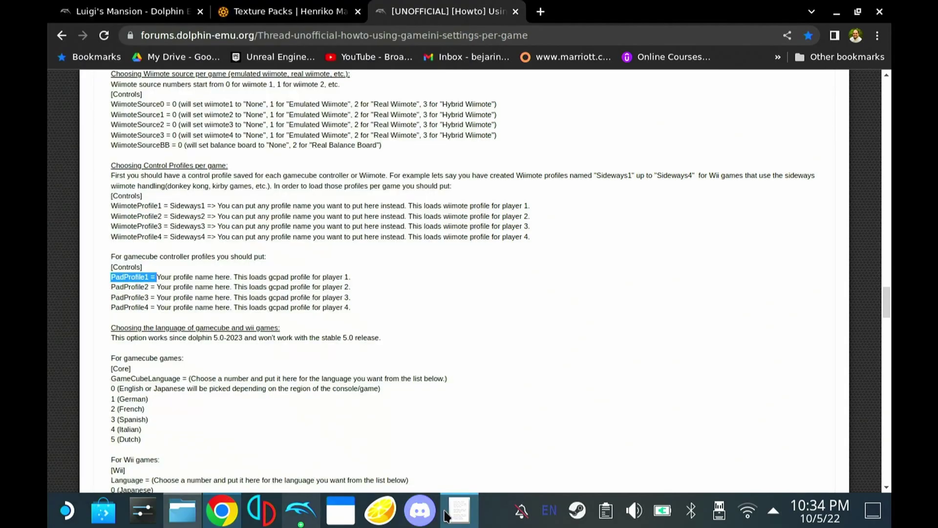
pyautogui.click(459, 510)
pyautogui.press('Return')
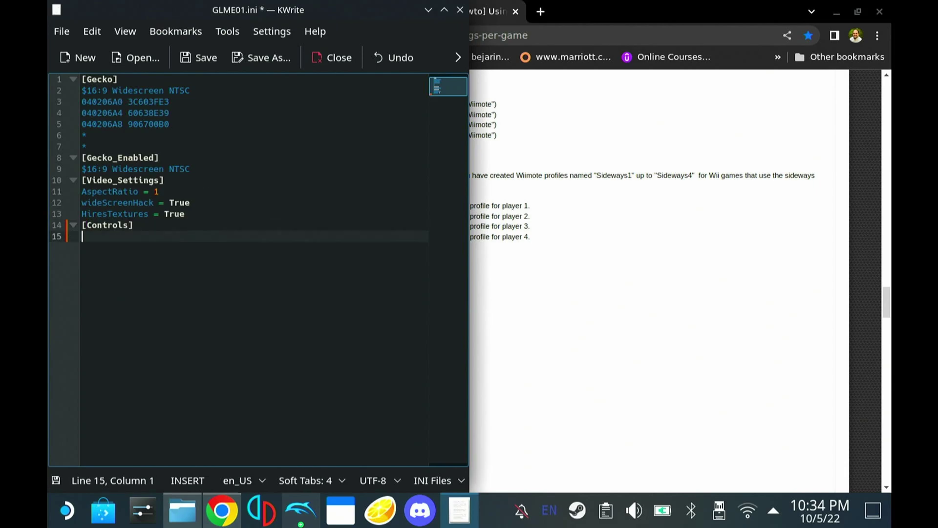
pyautogui.hotkey('ctrl', 'v')
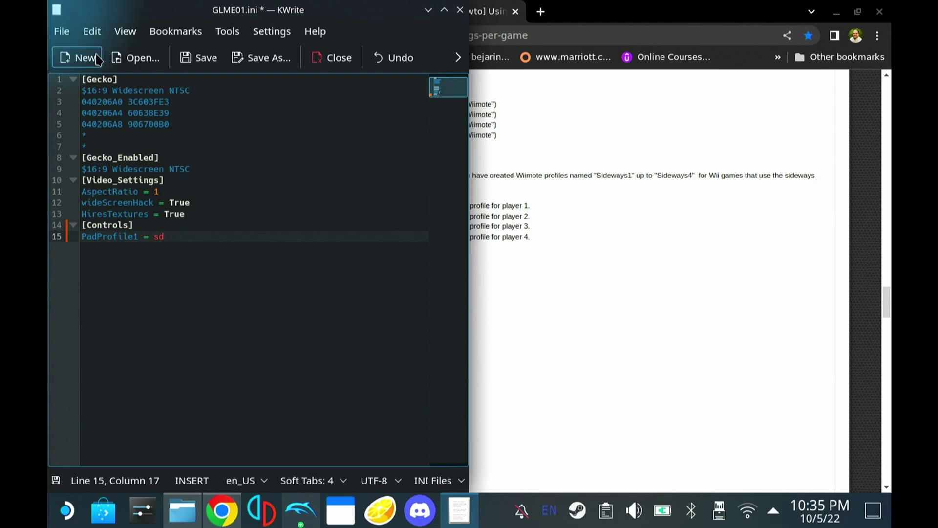
# - Save GLME01.ini, close the text editor and minimize the browser
pyautogui.click(188, 57)
pyautogui.click(460, 10)
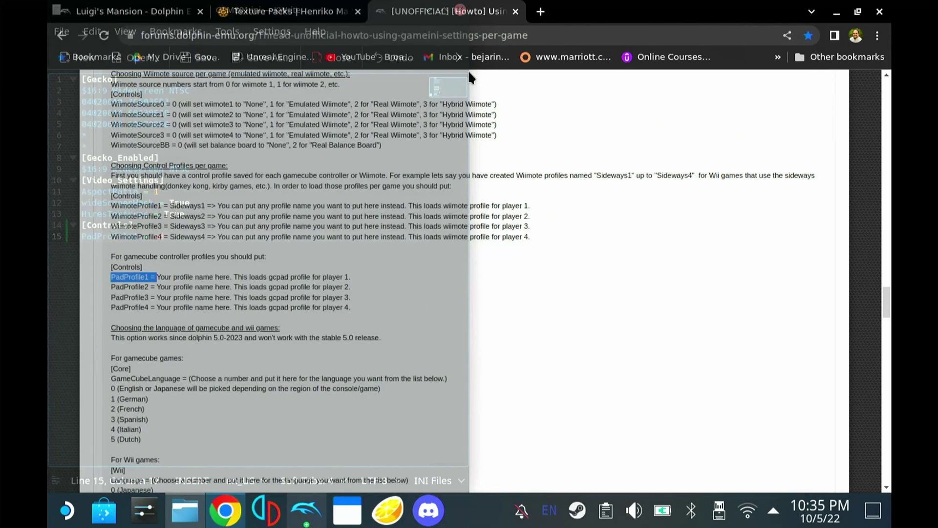
pyautogui.click(839, 14)
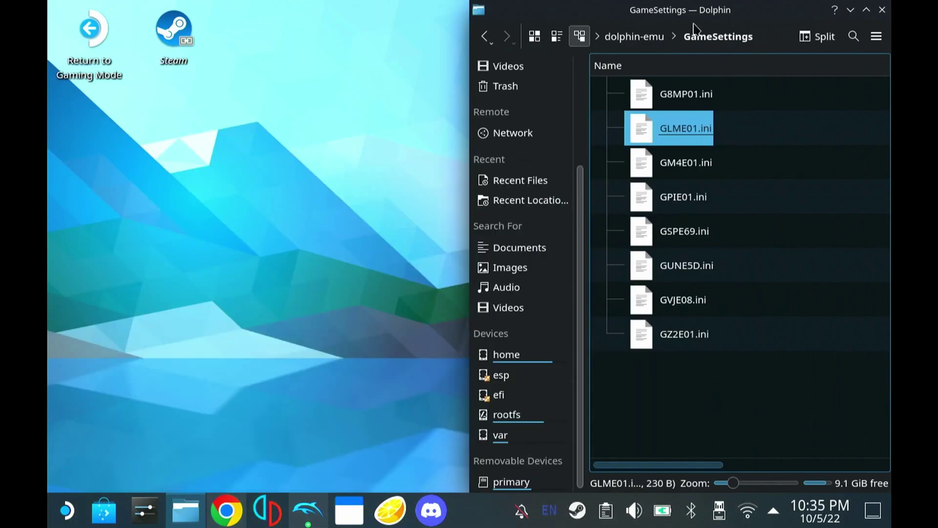
# - Switch to the Dolphin emulator, launch Luigi's Mansion and load File 1 to test the settings in the game
pyautogui.click(315, 521)
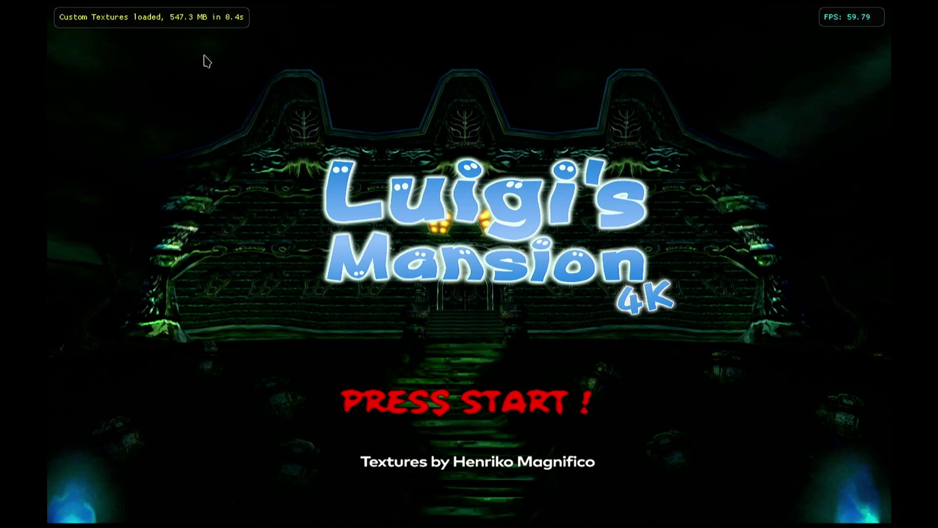
pyautogui.press('Return')
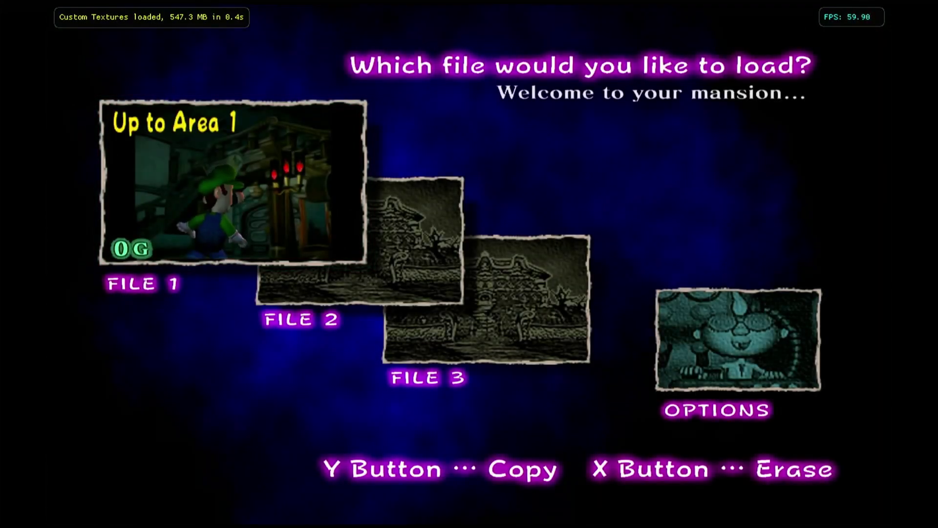
pyautogui.press('Return')
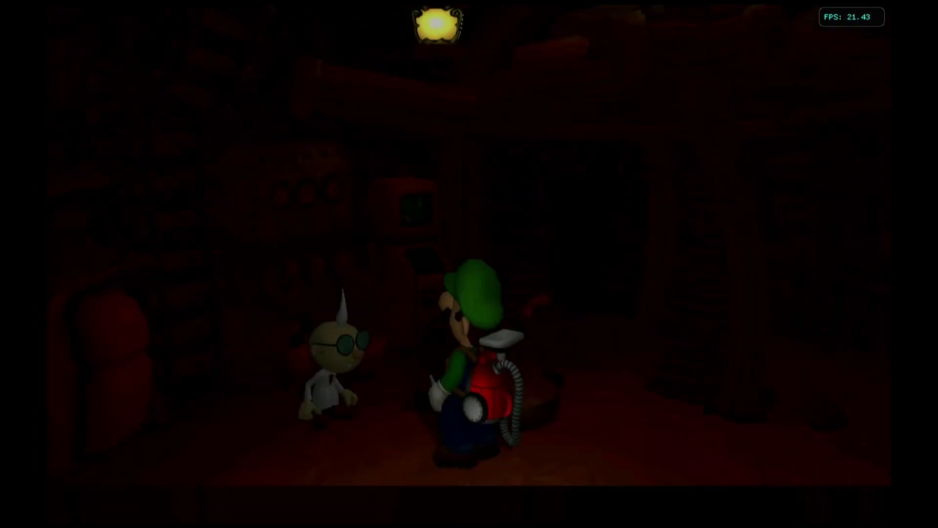
pyautogui.press('Return')
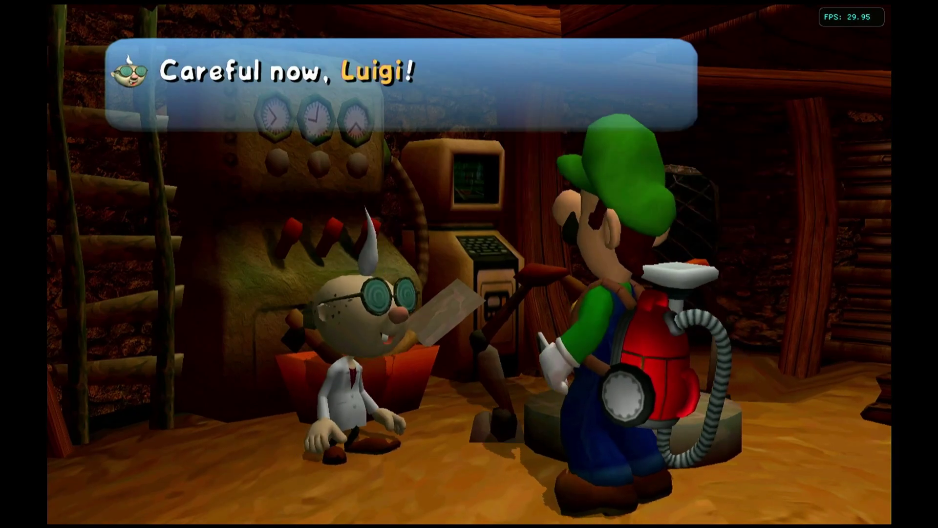